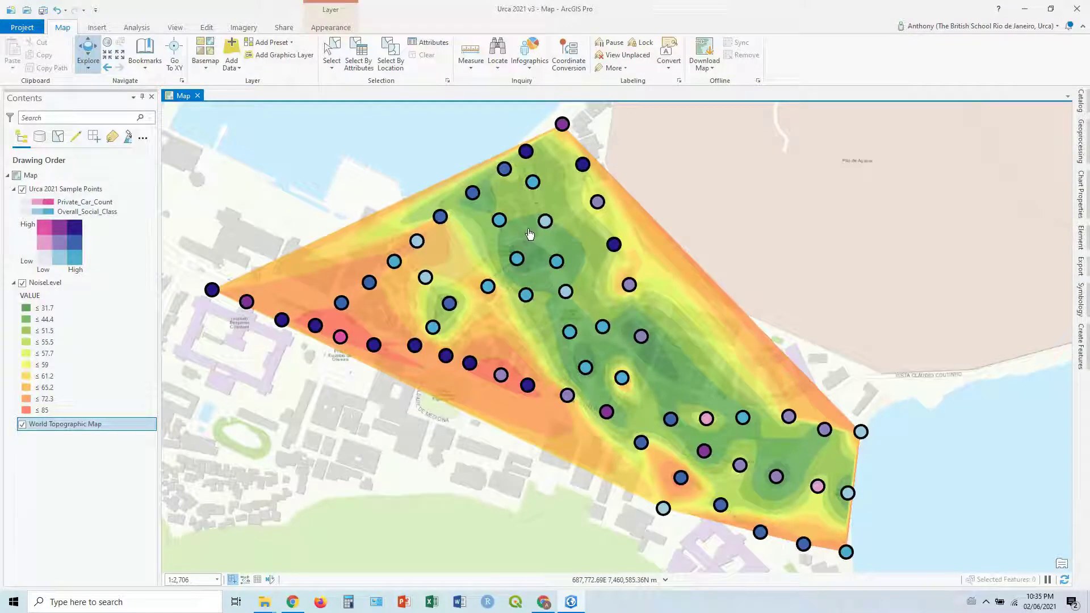
# Hide and show the Urca 2021 Sample Points and NoiseLevel layers in turn to inspect each one
pyautogui.click(22, 189)
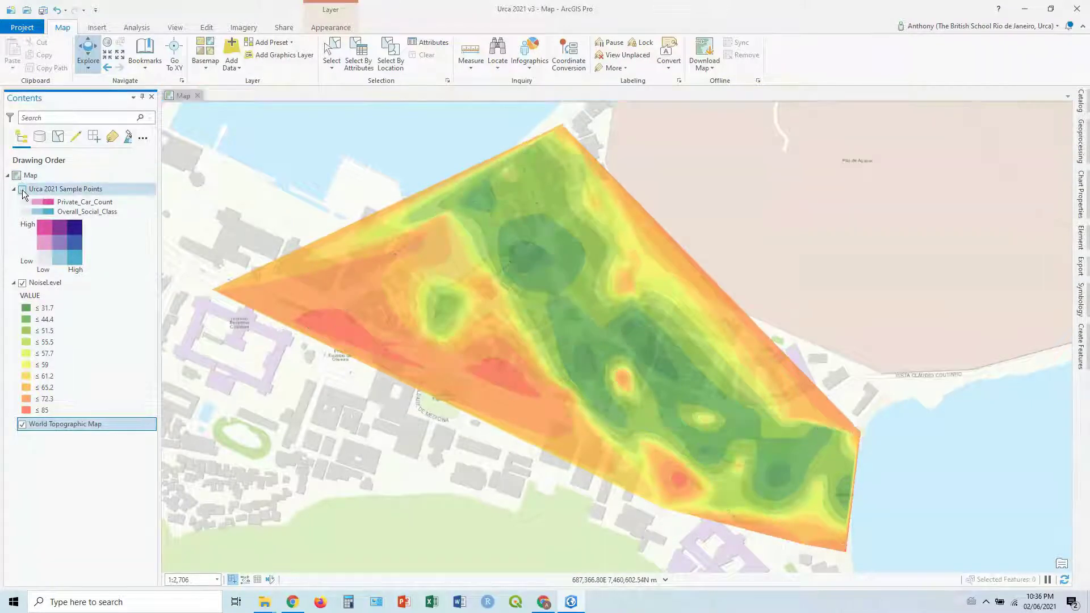
pyautogui.click(22, 189)
pyautogui.click(22, 282)
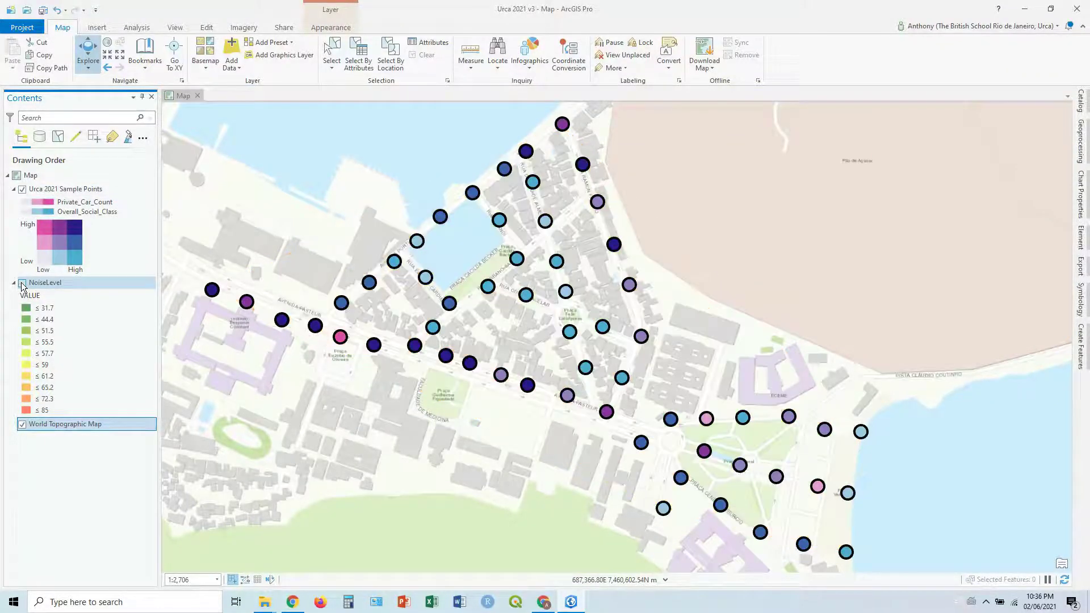
pyautogui.click(22, 282)
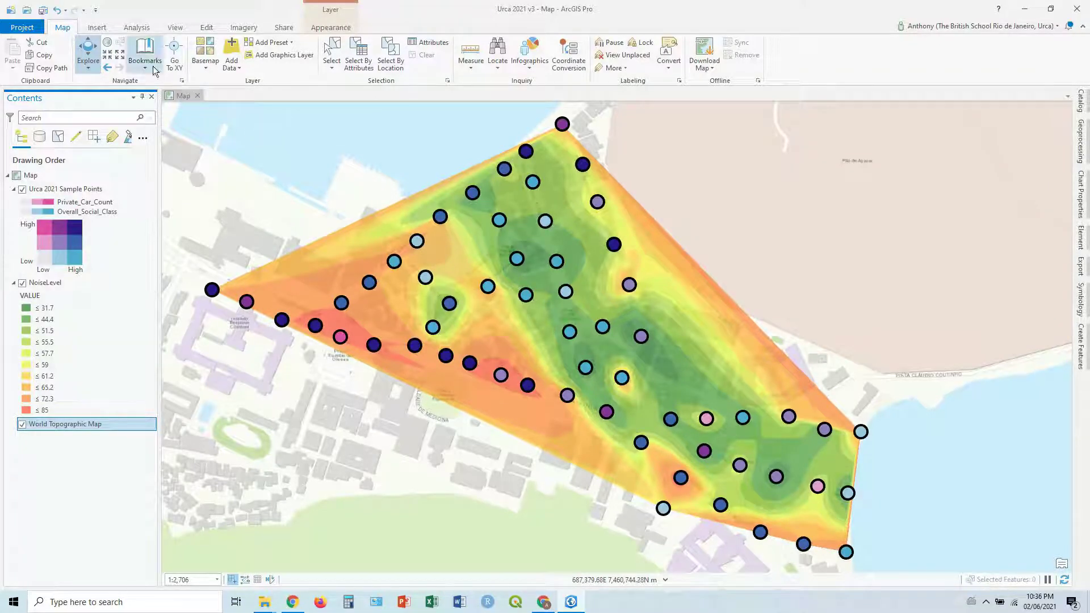
# Create a new layout with an ISO landscape A4 page (210 × 297 mm)
pyautogui.click(97, 28)
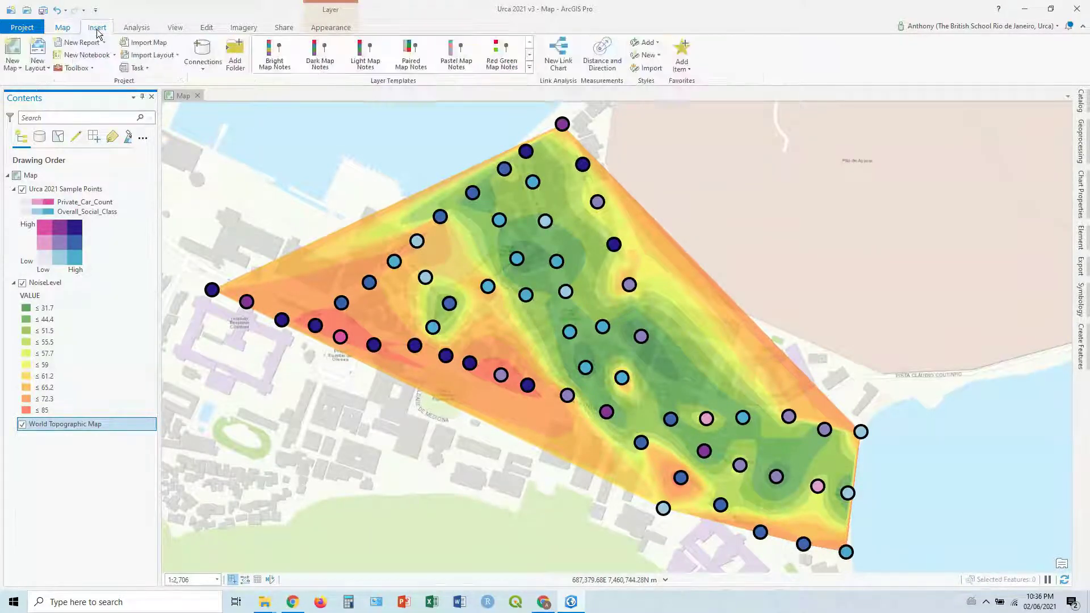
pyautogui.click(40, 67)
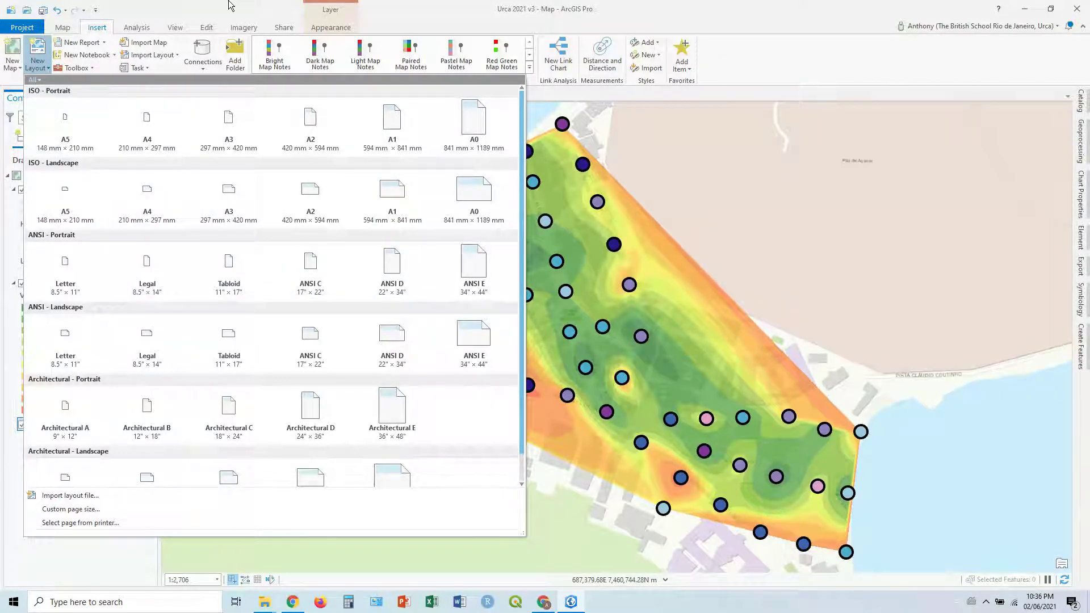
pyautogui.click(582, 342)
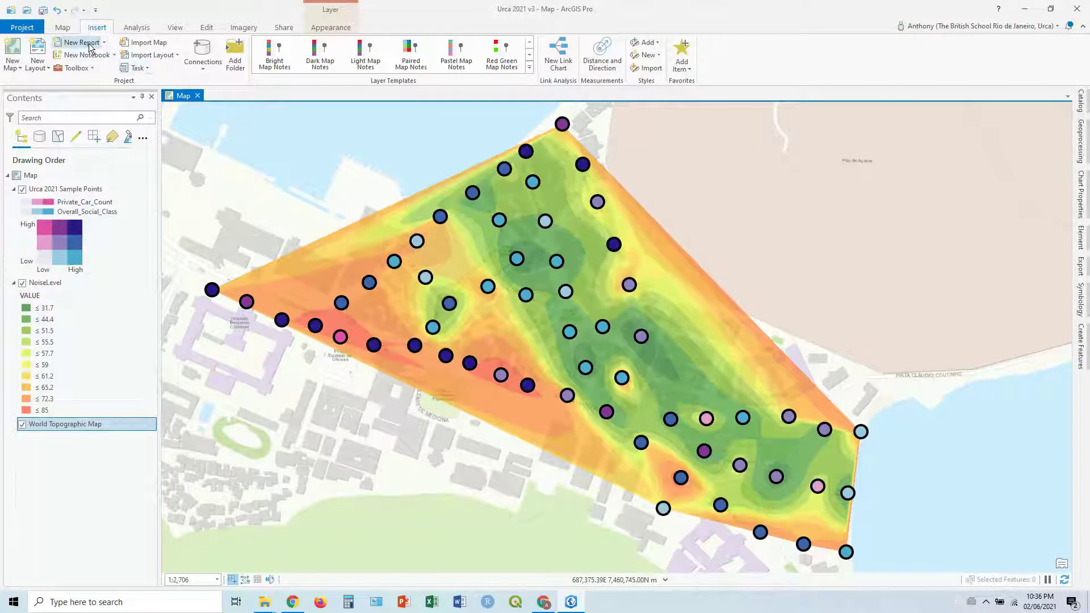
pyautogui.click(44, 68)
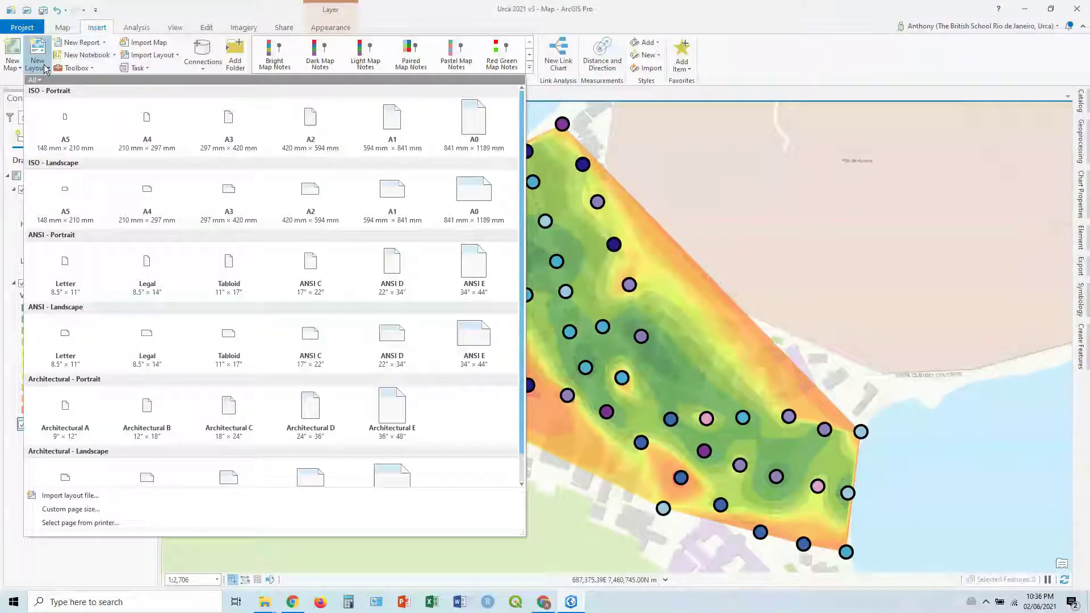
pyautogui.click(152, 199)
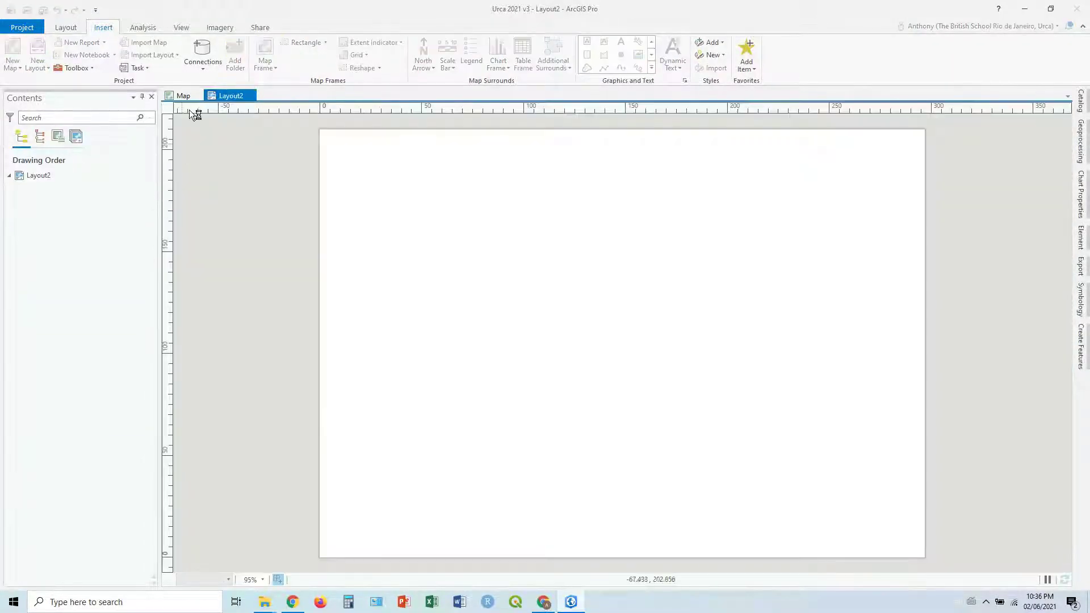
# Add a map frame to the new layout using the 1:2,706 map view, filling the whole A4 page
pyautogui.click(195, 96)
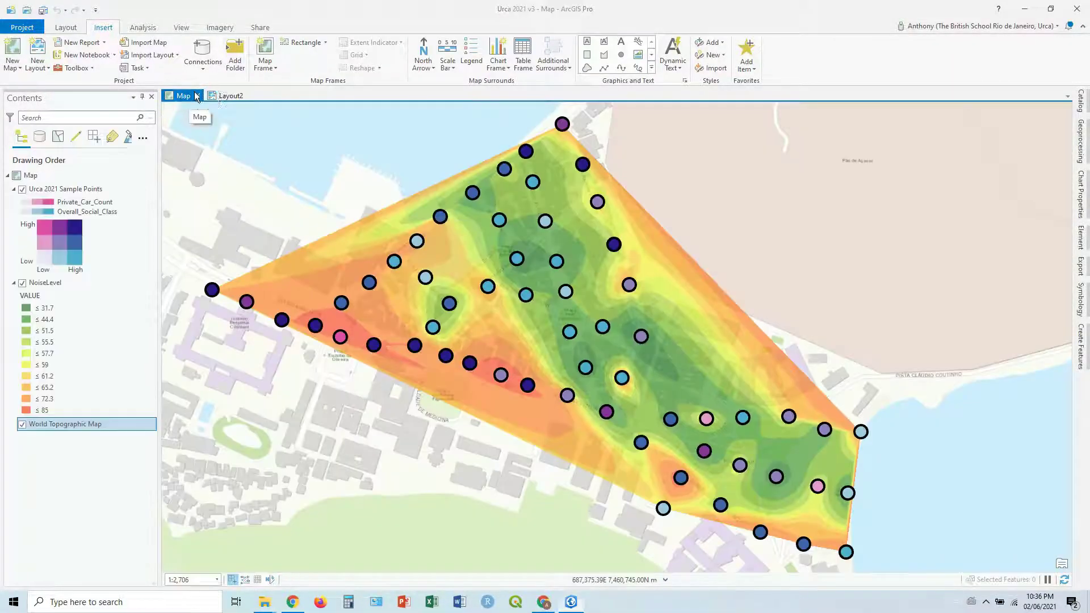
pyautogui.click(224, 94)
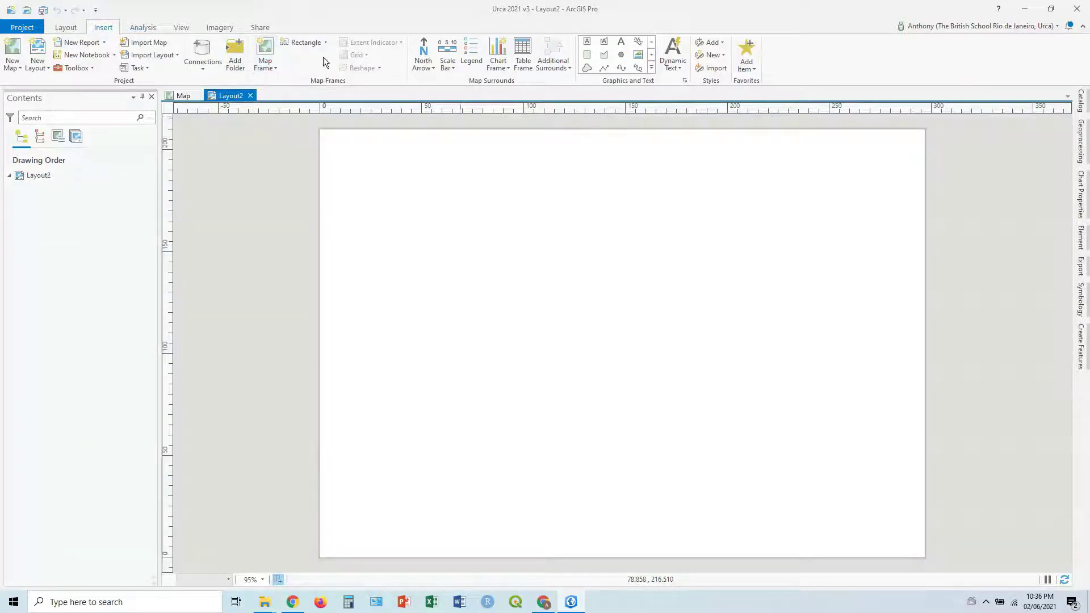
pyautogui.click(271, 66)
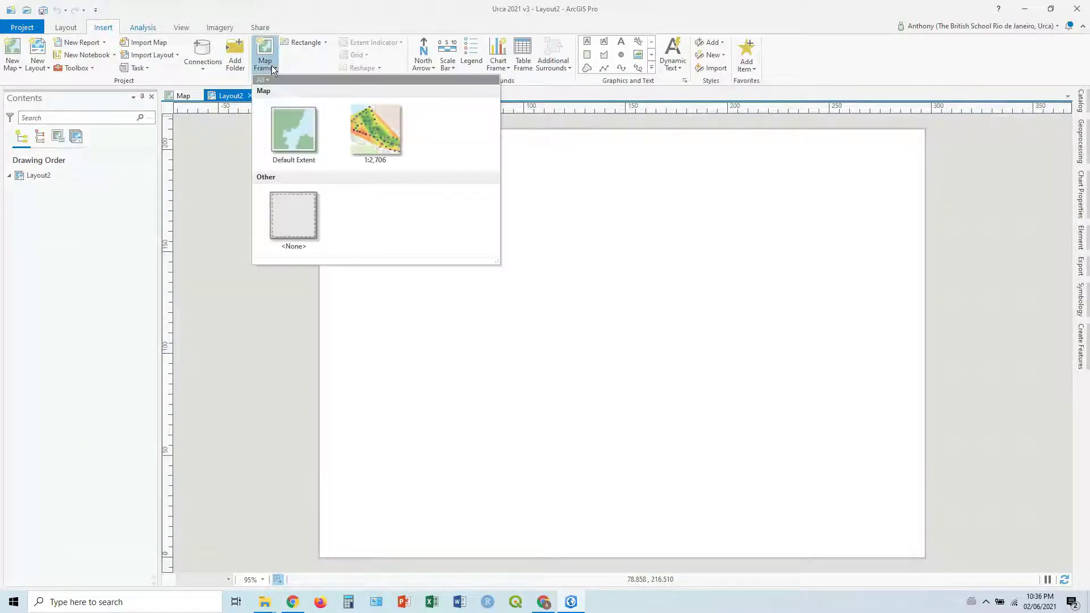
pyautogui.click(378, 134)
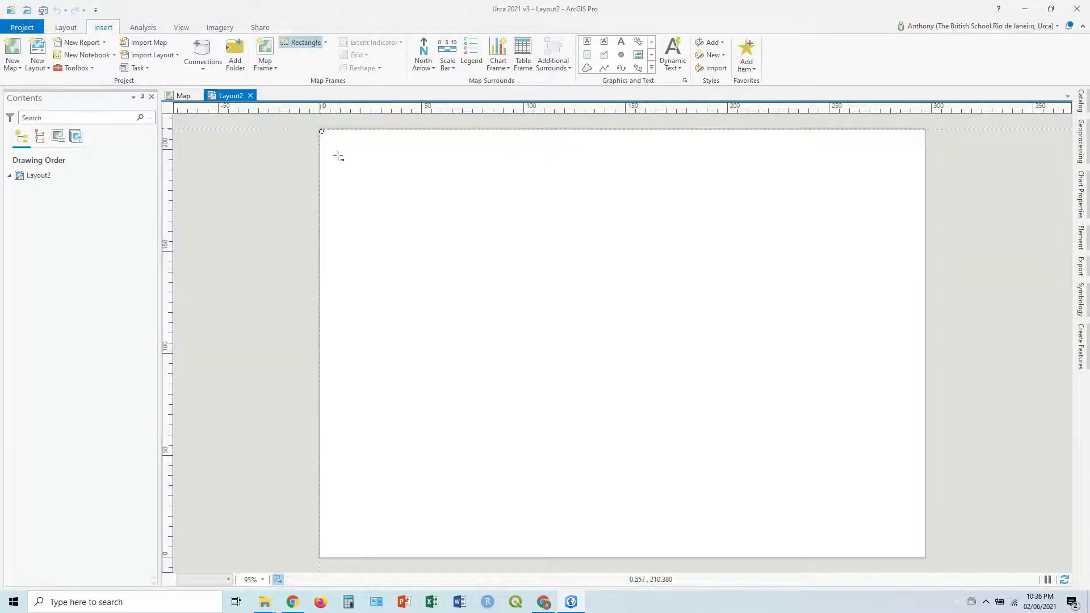
pyautogui.moveTo(339, 157)
pyautogui.mouseDown()
pyautogui.moveTo(834, 450)
pyautogui.moveTo(924, 554)
pyautogui.mouseUp()
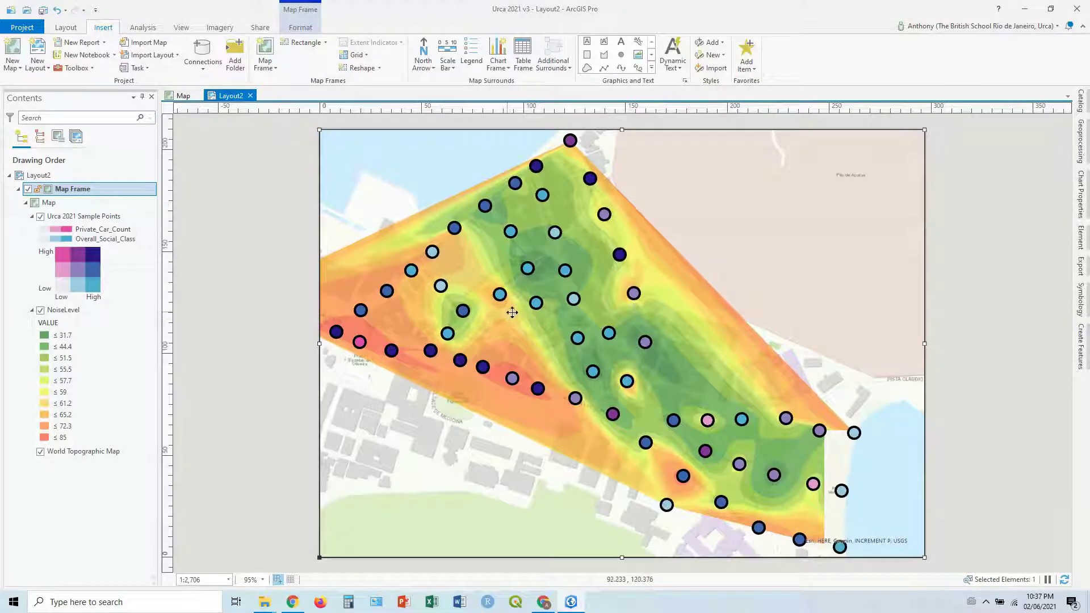
# Activate the layout's map frame for panning and zooming the map inside it
pyautogui.moveTo(510, 311); pyautogui.dragTo(416, 200)
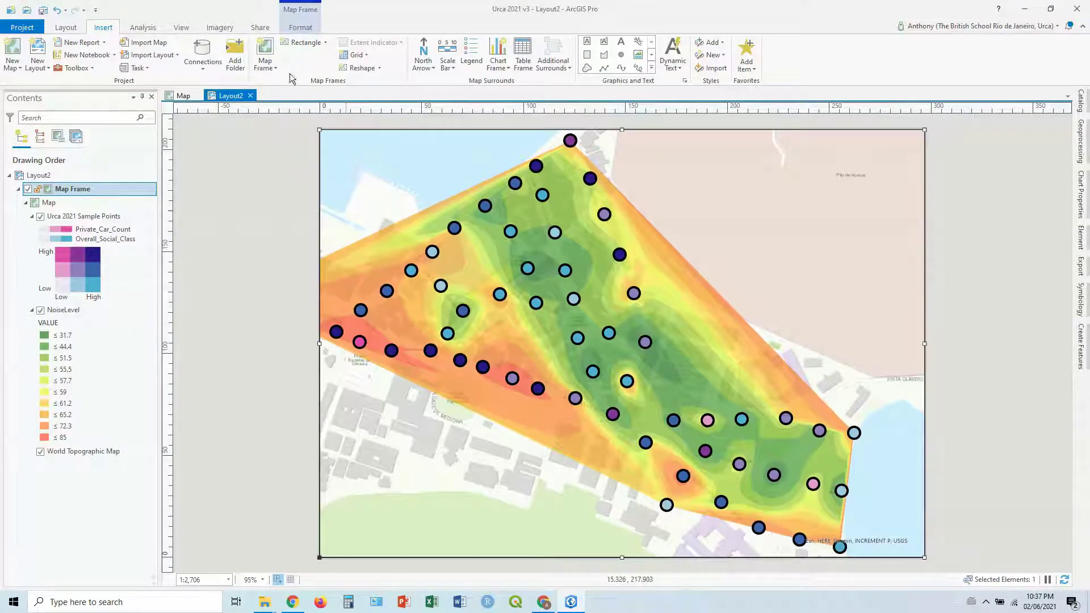
pyautogui.click(81, 31)
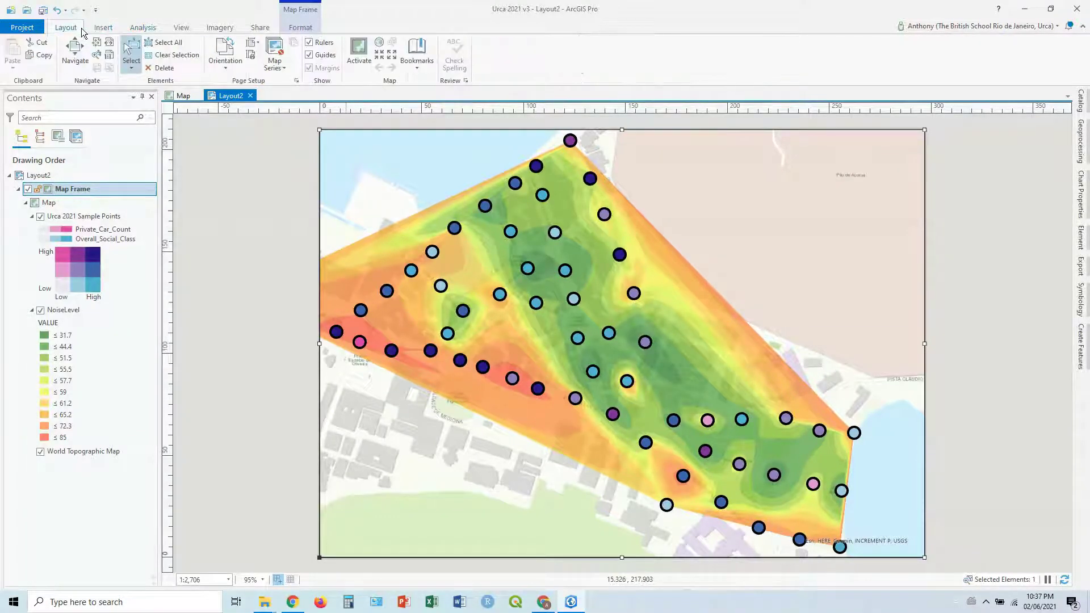
pyautogui.click(359, 54)
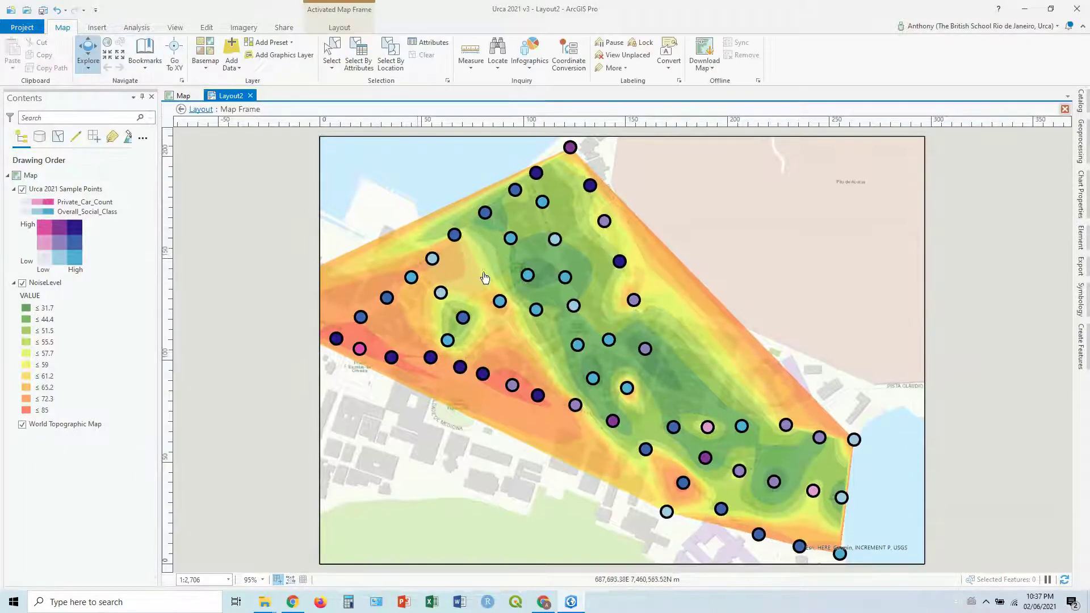
# Fit the whole noise surface and all sample points inside the frame at a scale of 1:3,250, and close the map frame activation
pyautogui.moveTo(486, 292); pyautogui.dragTo(535, 268)
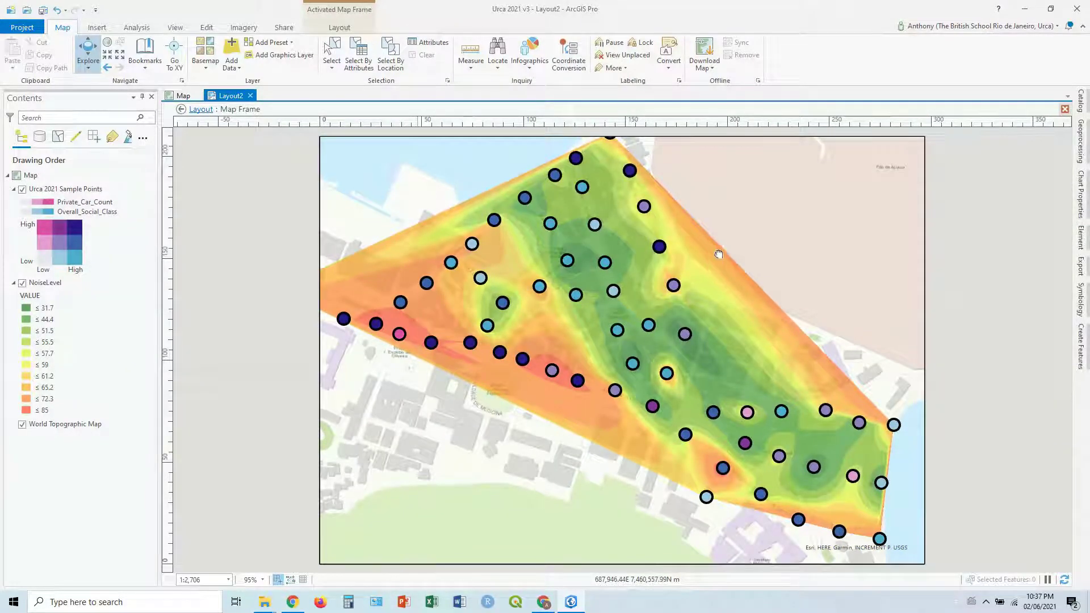
pyautogui.moveTo(715, 256); pyautogui.dragTo(727, 299)
pyautogui.scroll(-4, 727, 299)
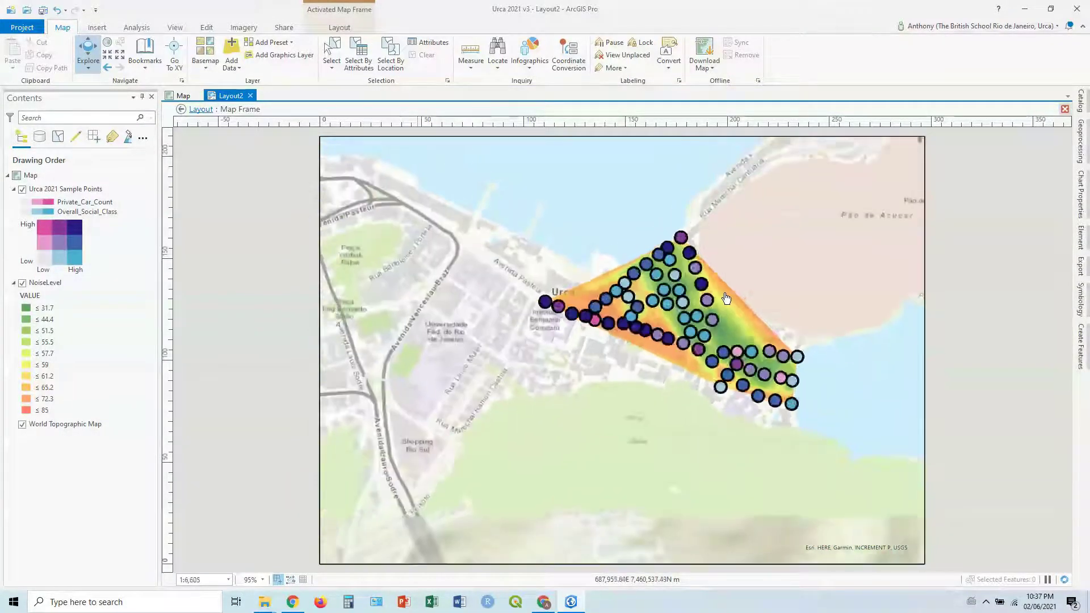
pyautogui.scroll(2, 727, 299)
pyautogui.scroll(1, 726, 299)
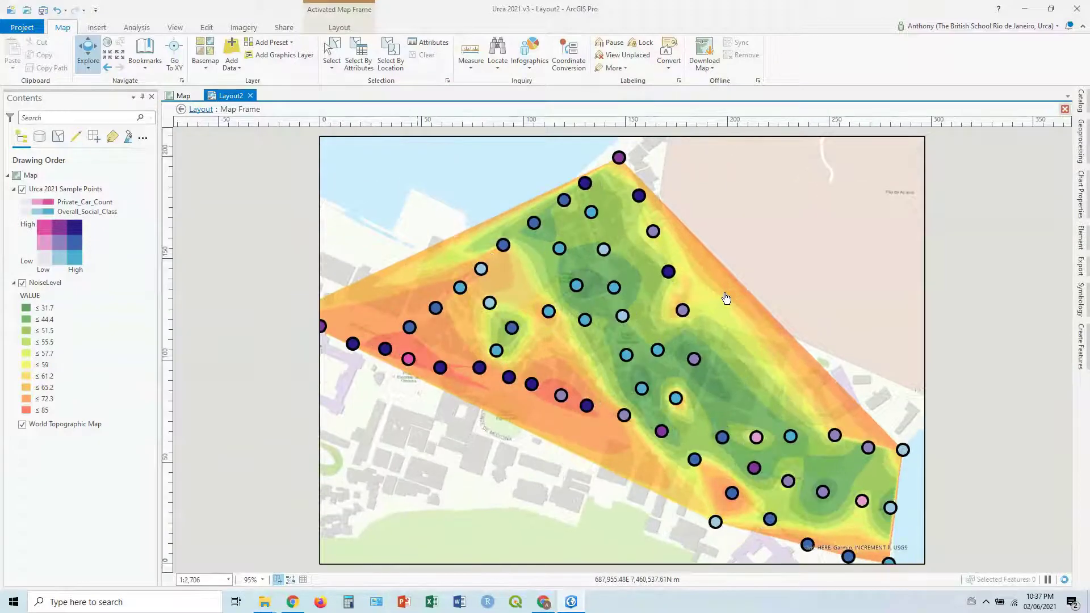
pyautogui.scroll(-1, 725, 299)
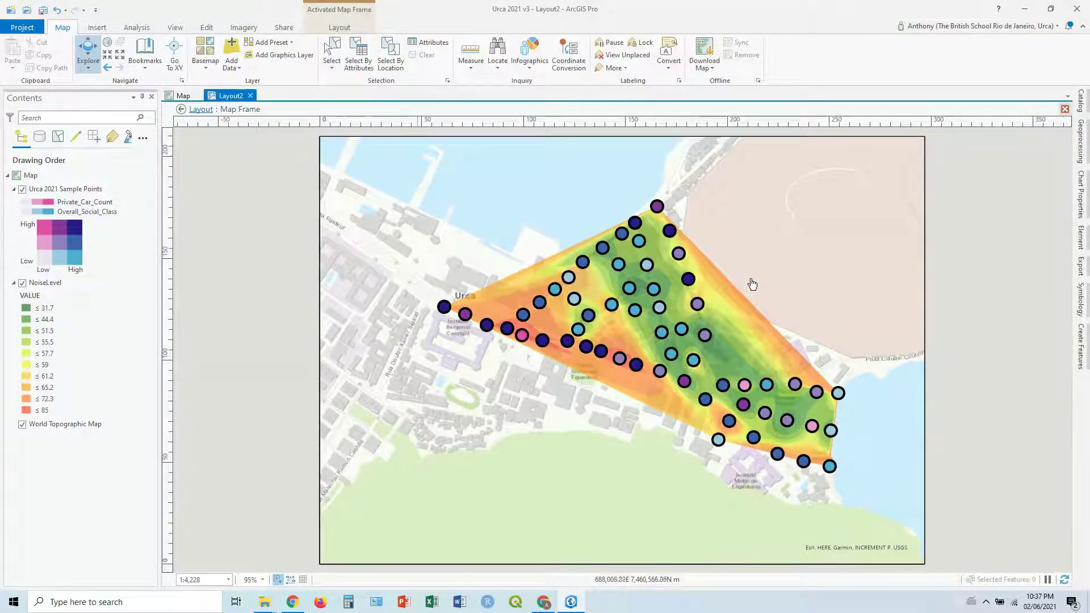
pyautogui.scroll(1, 754, 291)
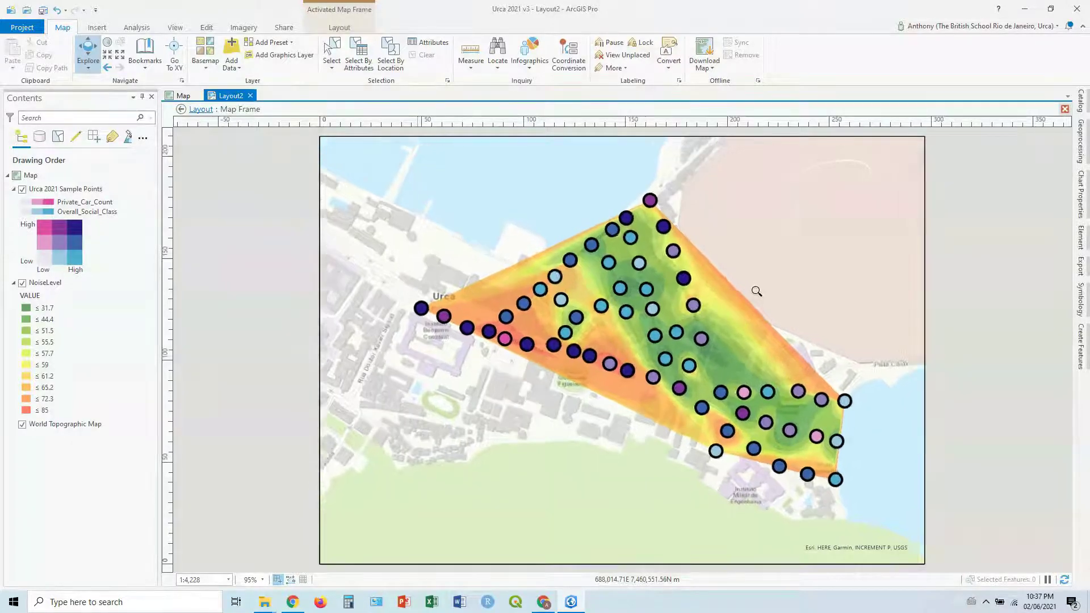
pyautogui.scroll(-1, 755, 293)
pyautogui.scroll(1, 757, 294)
pyautogui.scroll(-1, 757, 295)
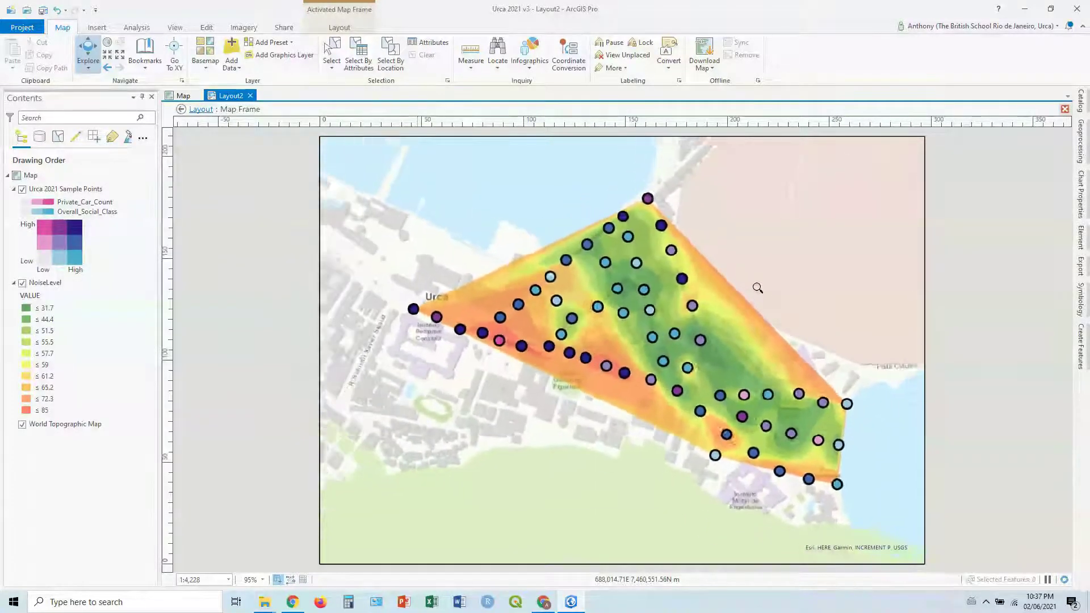
pyautogui.scroll(1, 758, 294)
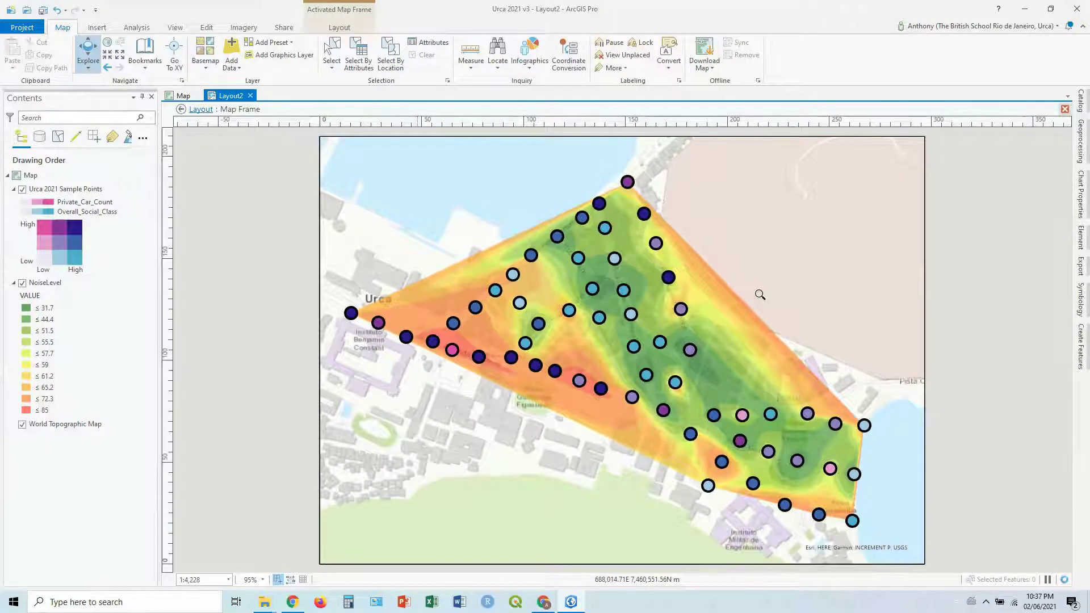
pyautogui.scroll(1, 759, 294)
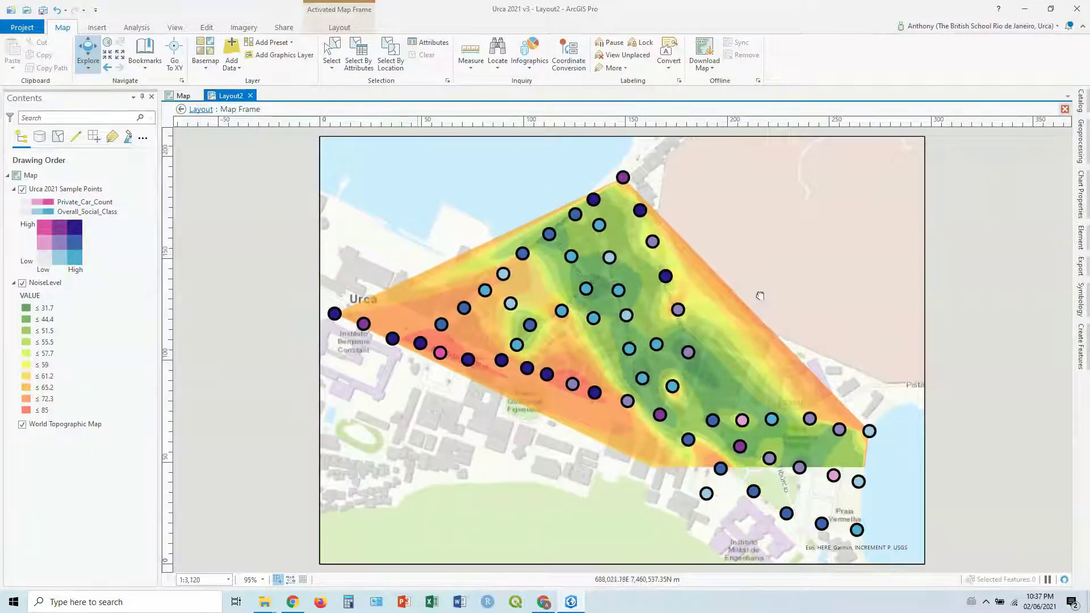
pyautogui.moveTo(761, 297); pyautogui.dragTo(778, 288)
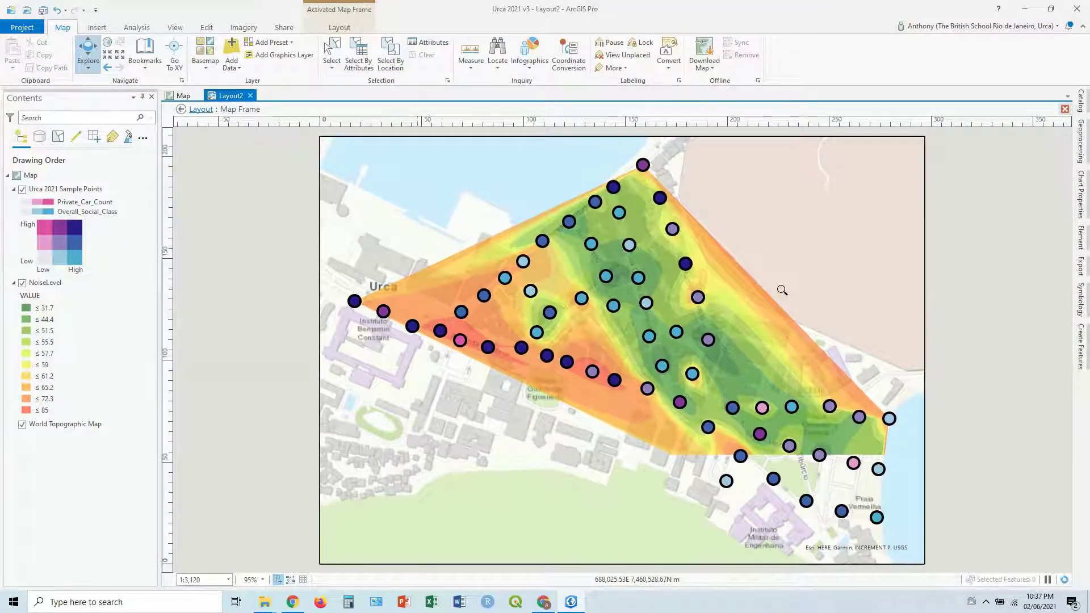
pyautogui.scroll(-1, 781, 288)
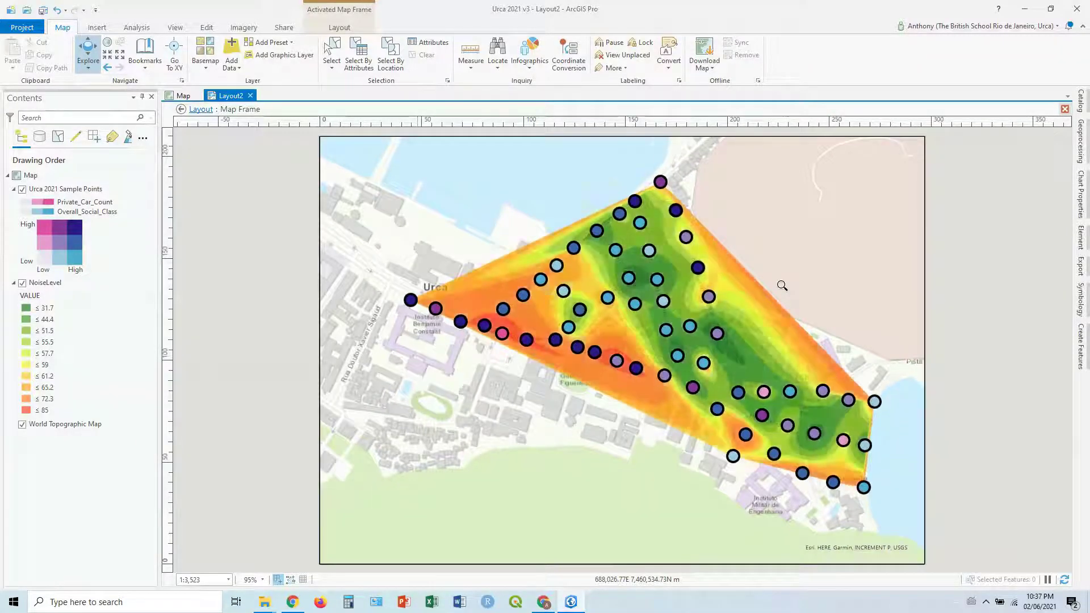
pyautogui.scroll(1, 782, 290)
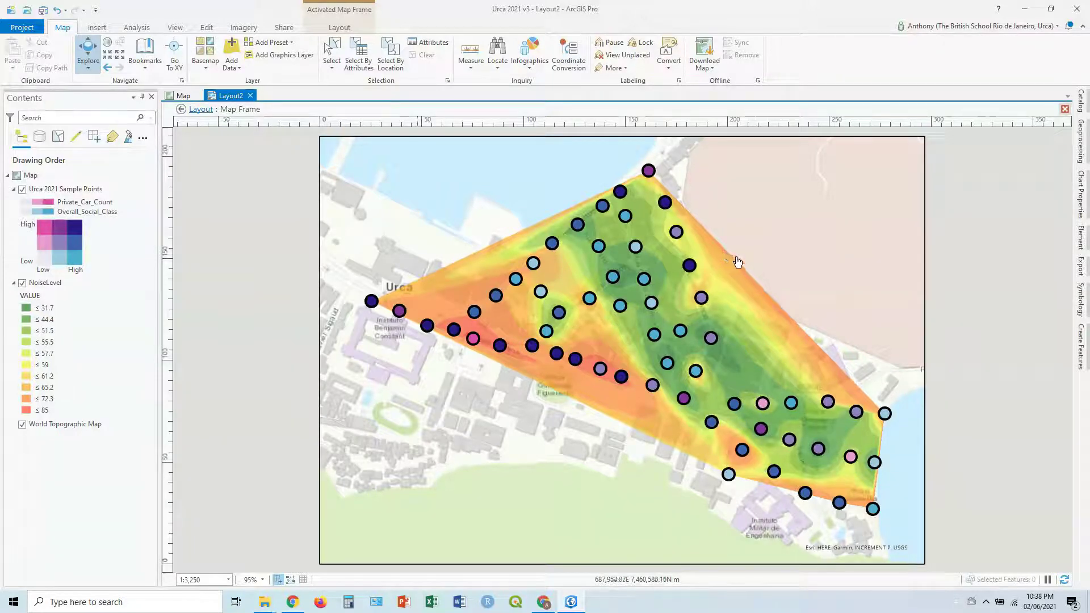
pyautogui.moveTo(736, 261); pyautogui.dragTo(736, 281)
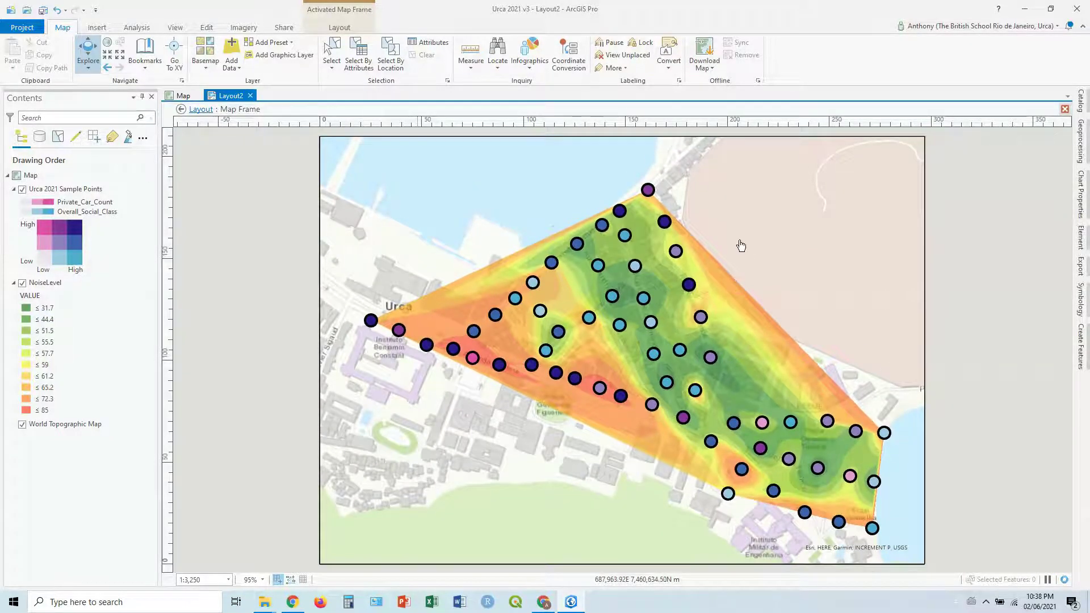
pyautogui.click(338, 27)
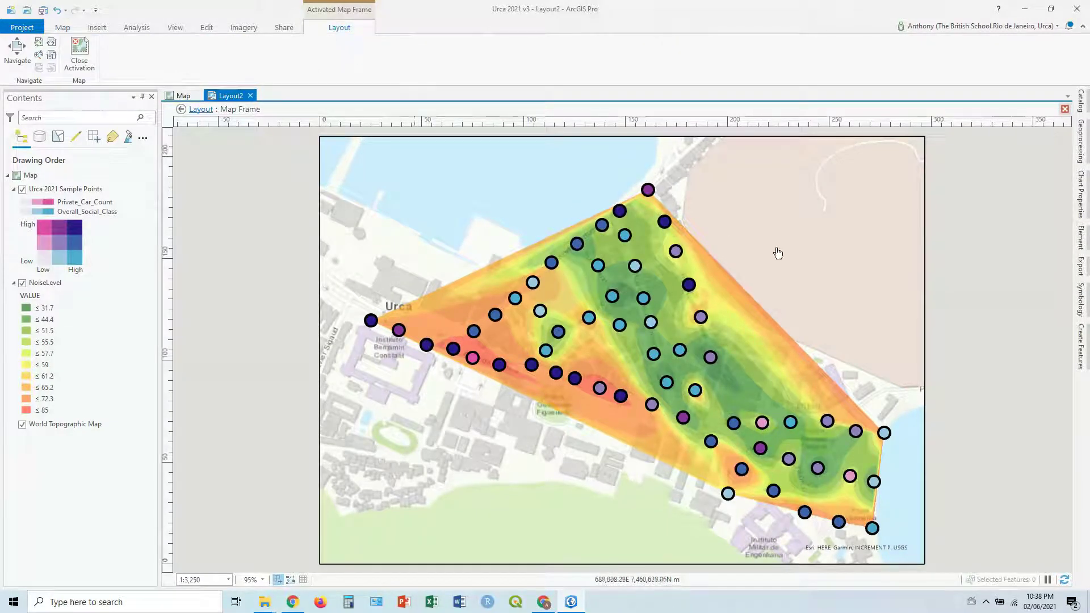
pyautogui.click(84, 57)
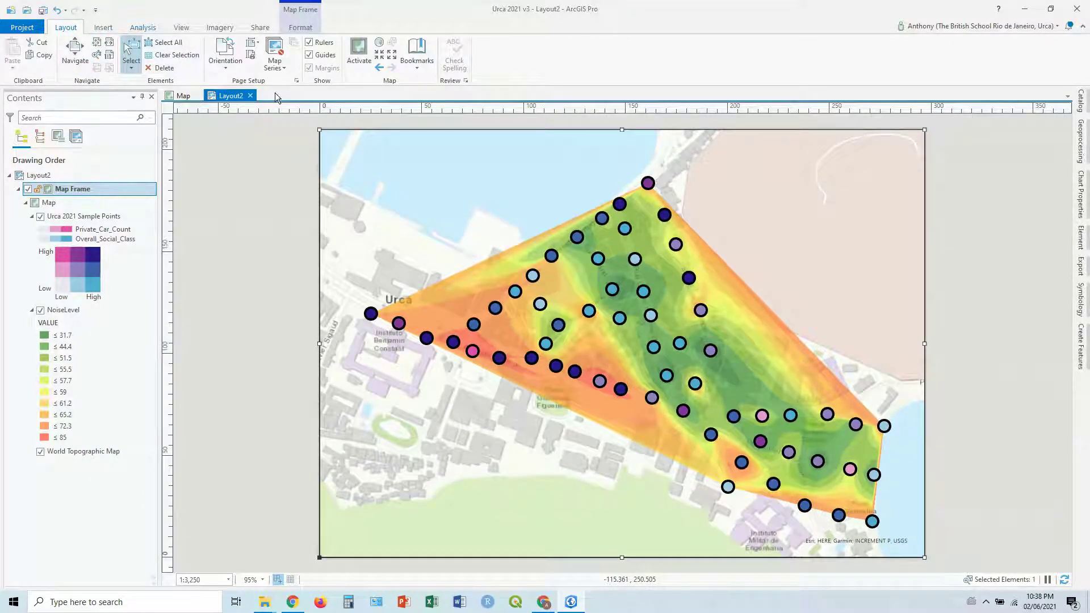
# Insert the first ArcGIS north arrow style in the map's upper-left corner and open its formatting options
pyautogui.click(104, 28)
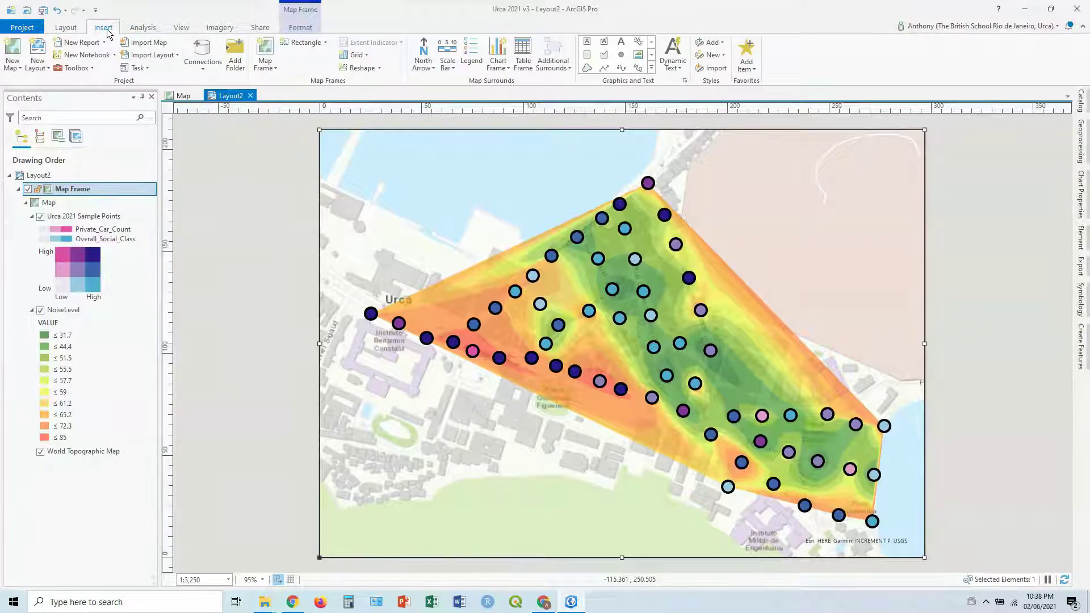
pyautogui.click(427, 69)
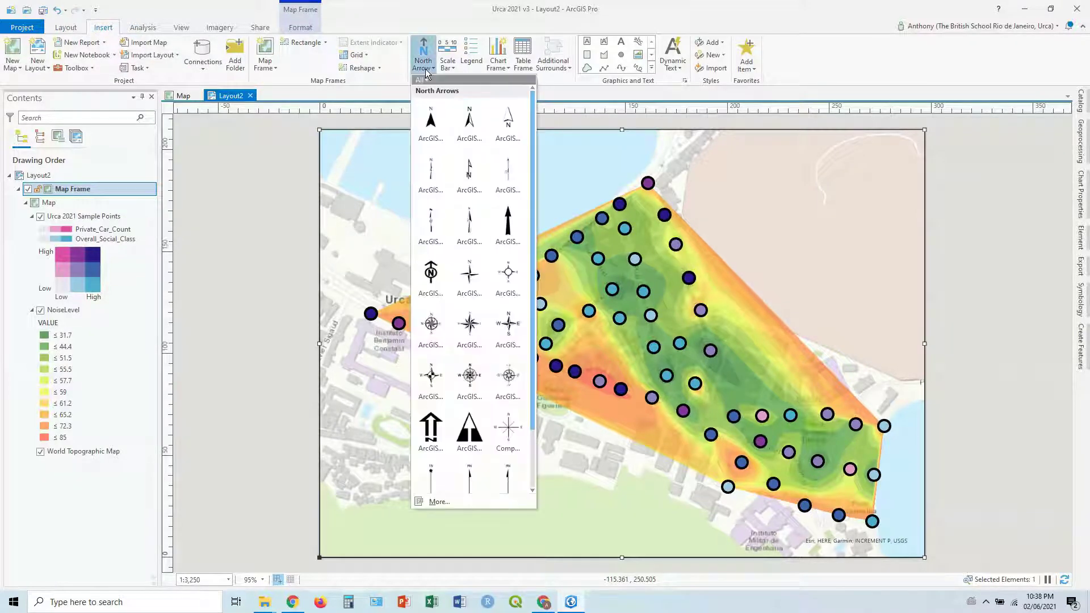
pyautogui.click(430, 124)
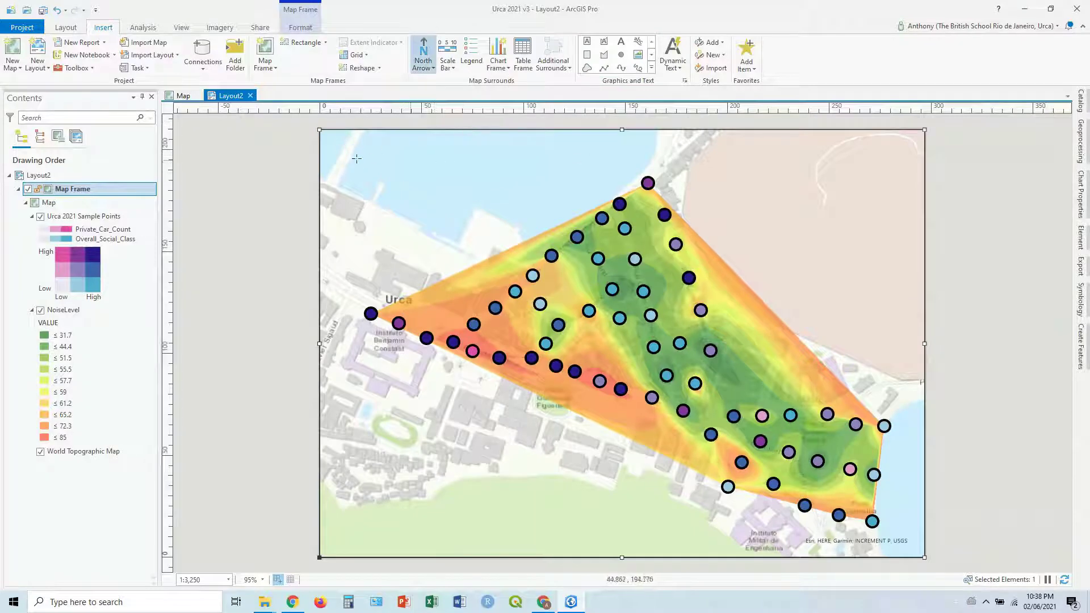
pyautogui.moveTo(325, 142); pyautogui.dragTo(374, 214)
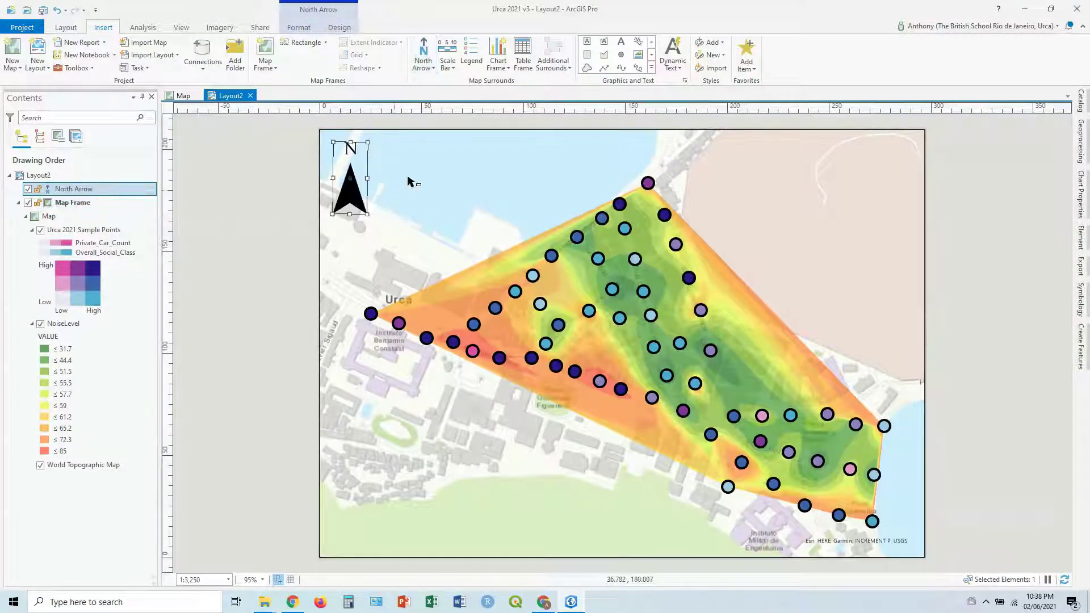
pyautogui.doubleClick(352, 192)
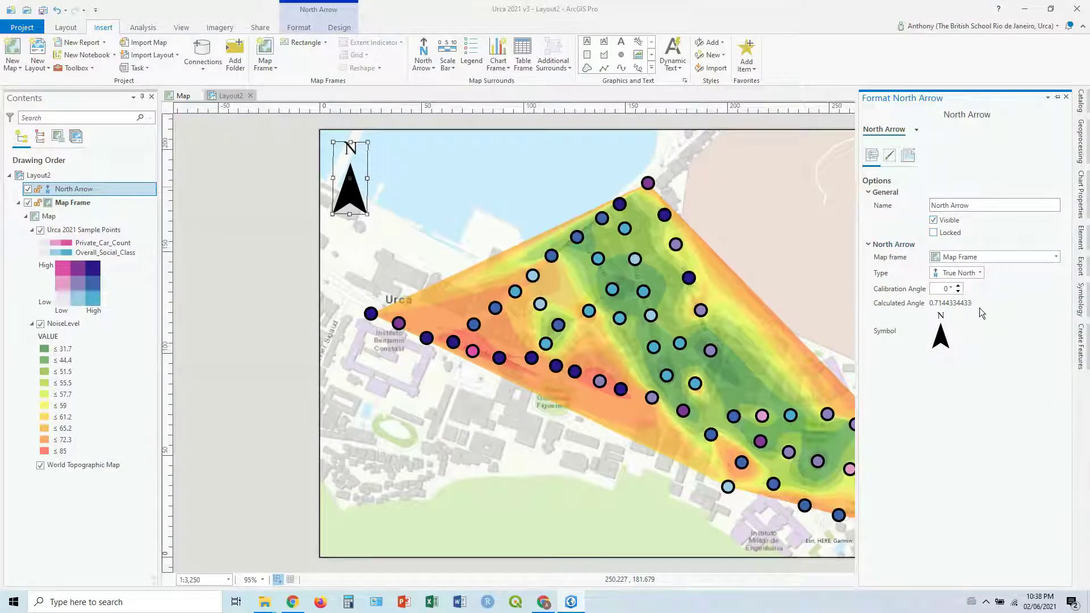
# Check the north arrow's formatting options and shrink the arrow to about 12.5 mm wide by 26 mm high
pyautogui.click(889, 155)
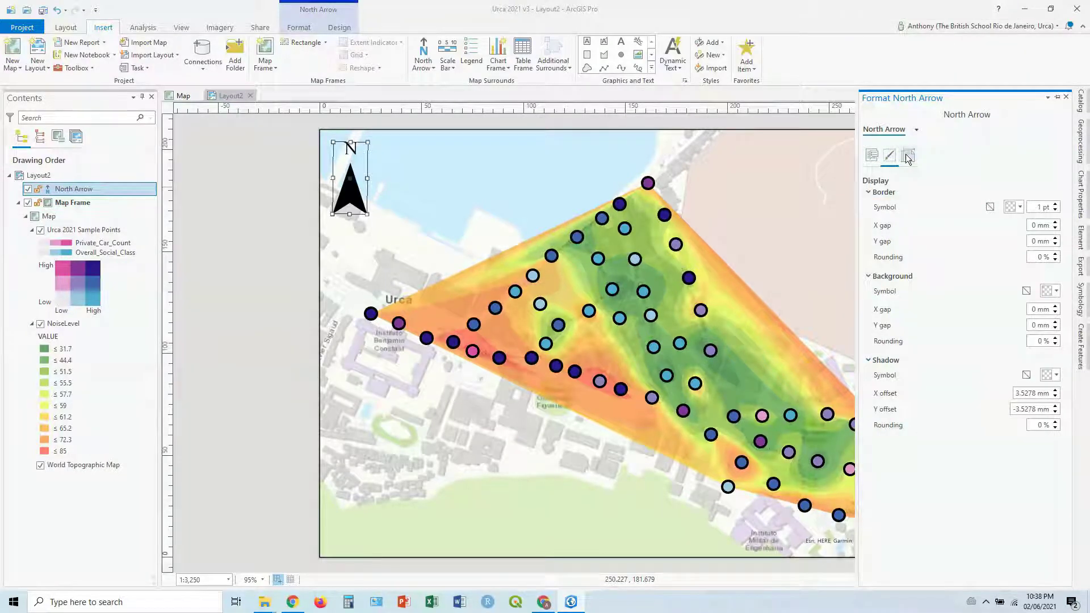
pyautogui.click(908, 156)
pyautogui.click(871, 156)
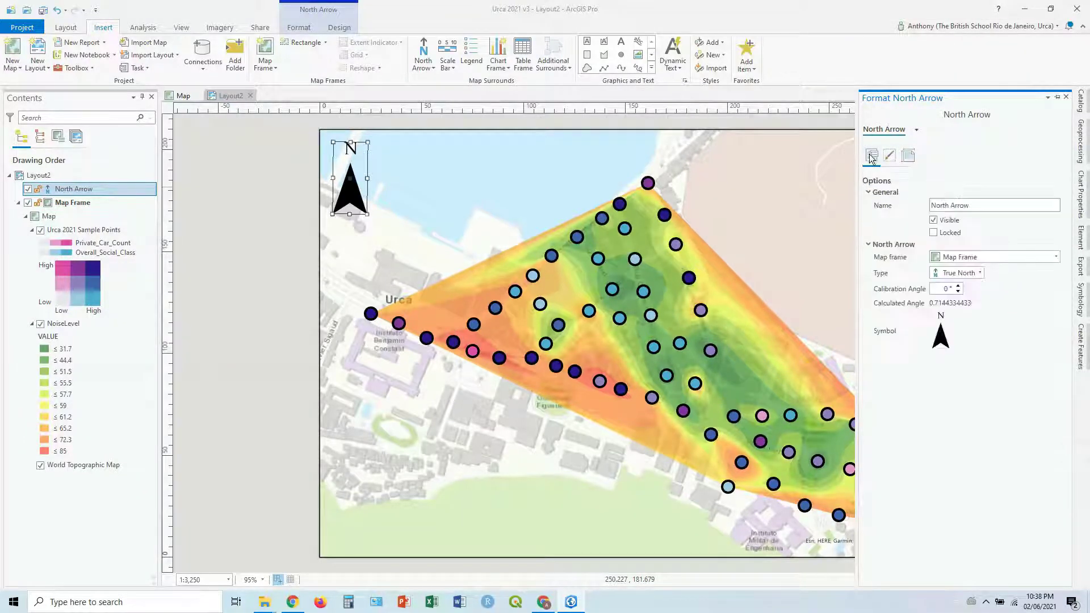
pyautogui.click(1066, 97)
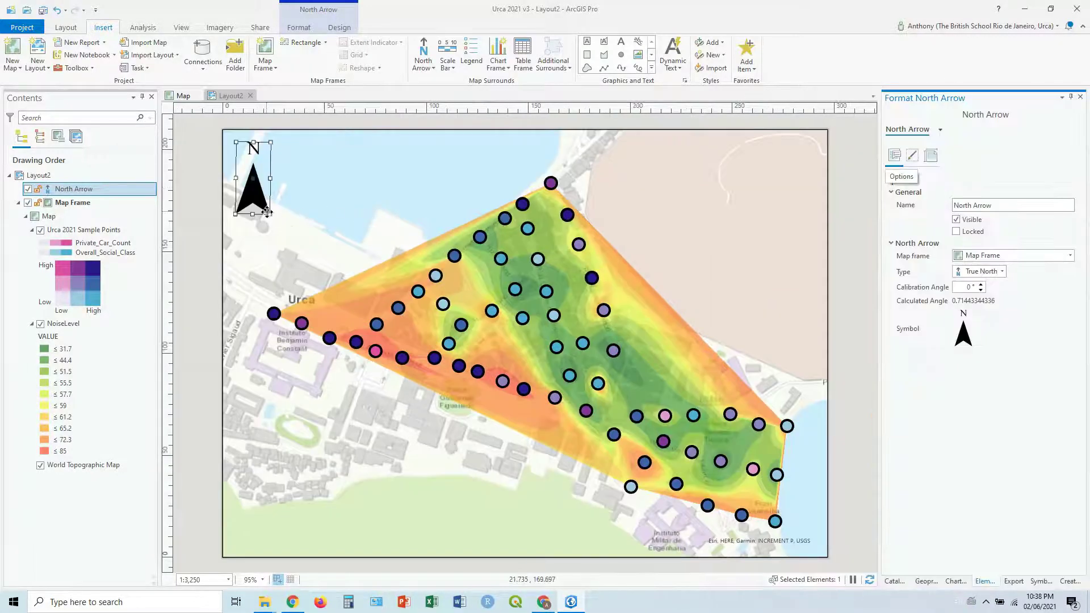
pyautogui.moveTo(270, 214); pyautogui.dragTo(261, 197)
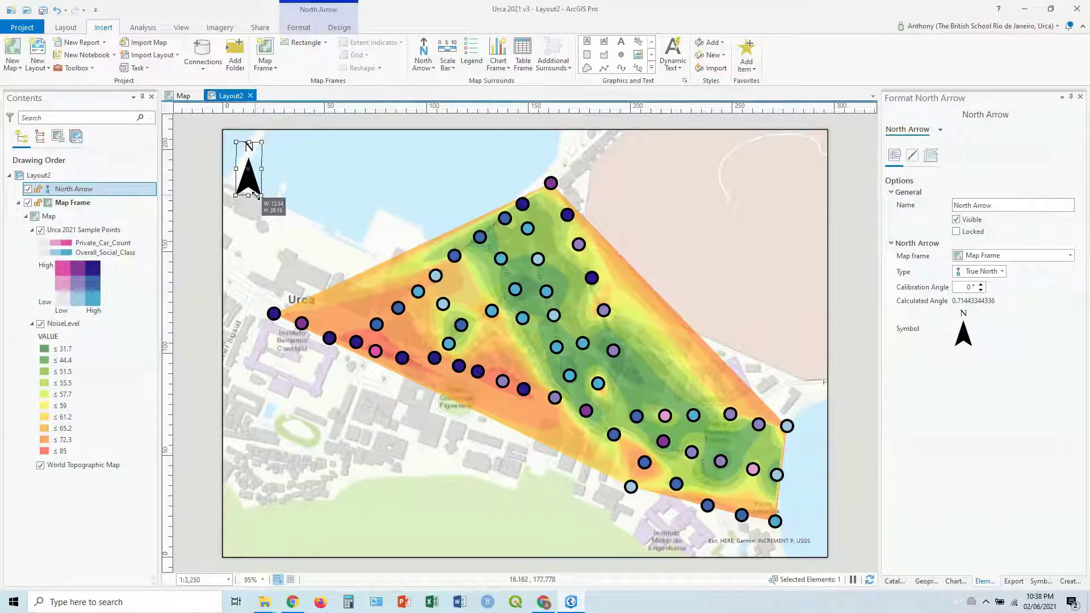
pyautogui.click(287, 179)
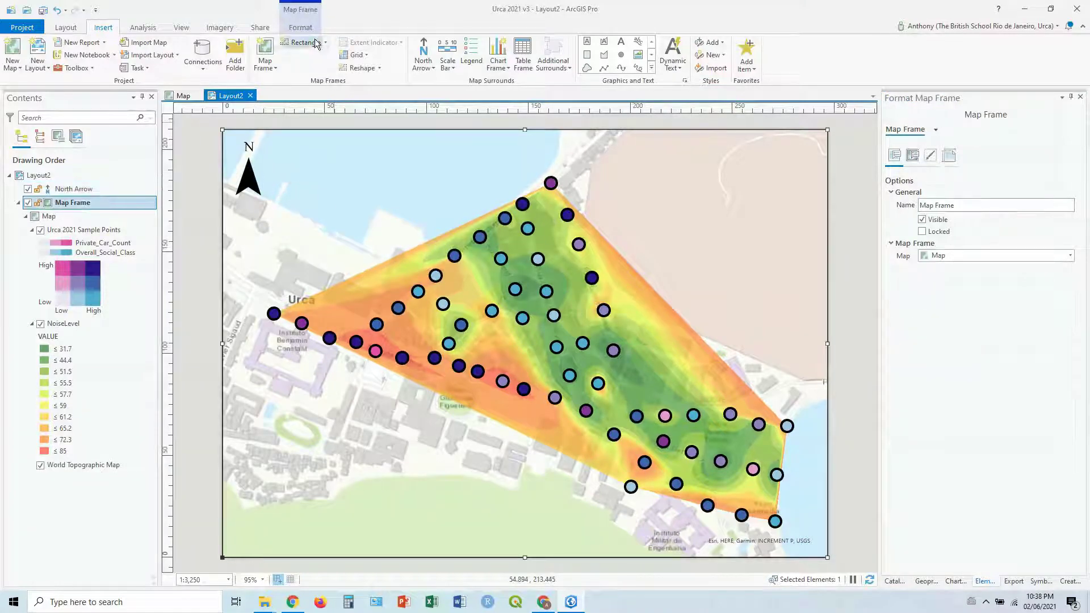
# Insert an Alternating Scale Bar 2 Metric in the map's lower-left corner and set its map units to Meters
pyautogui.click(448, 68)
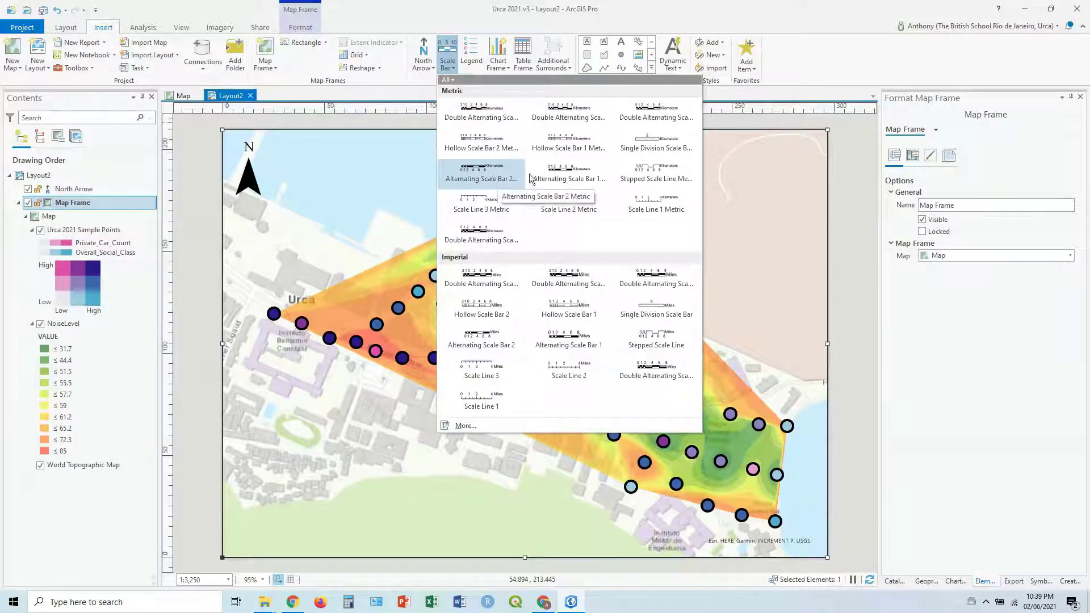
pyautogui.click(499, 177)
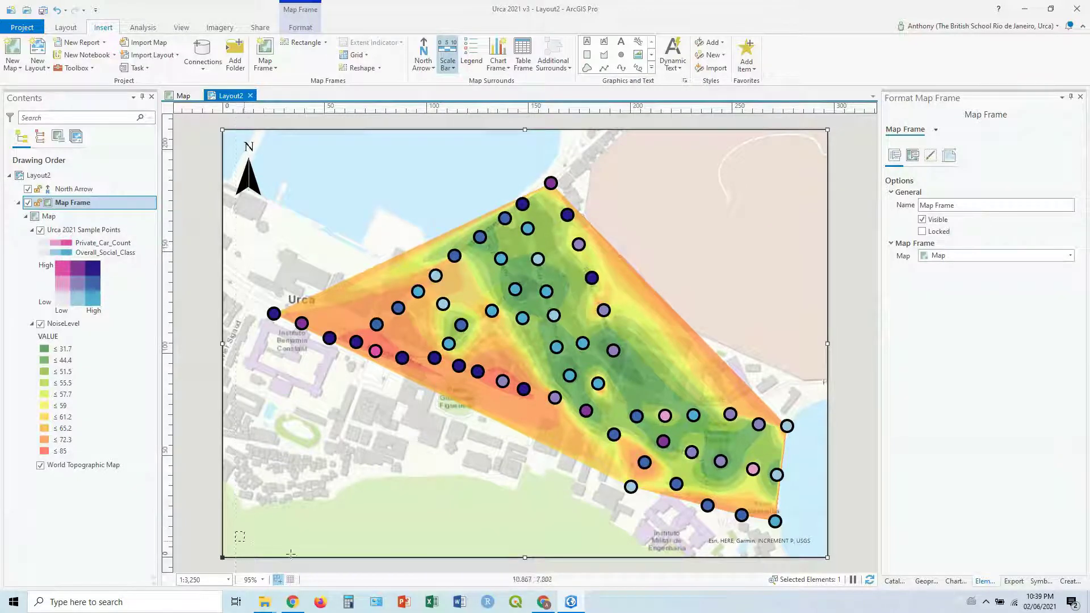
pyautogui.moveTo(290, 553); pyautogui.dragTo(475, 551)
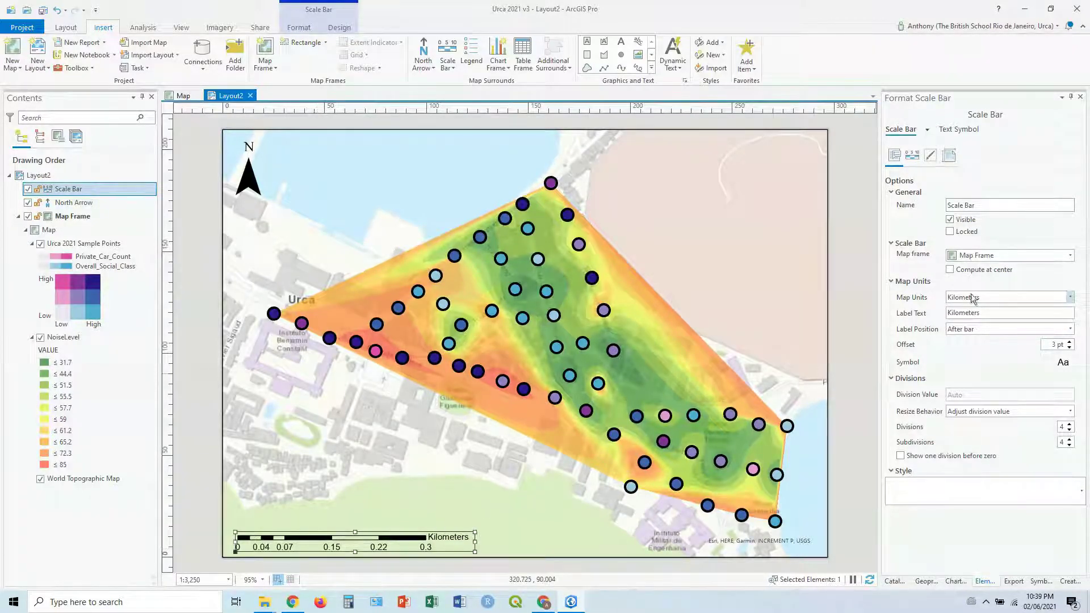
pyautogui.click(1069, 298)
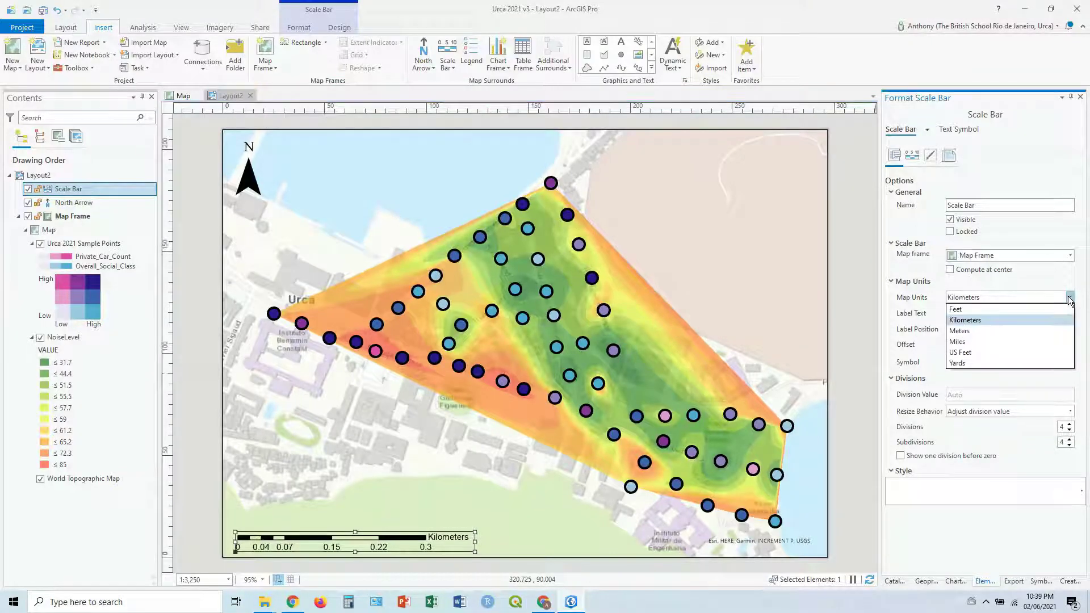
pyautogui.click(1045, 331)
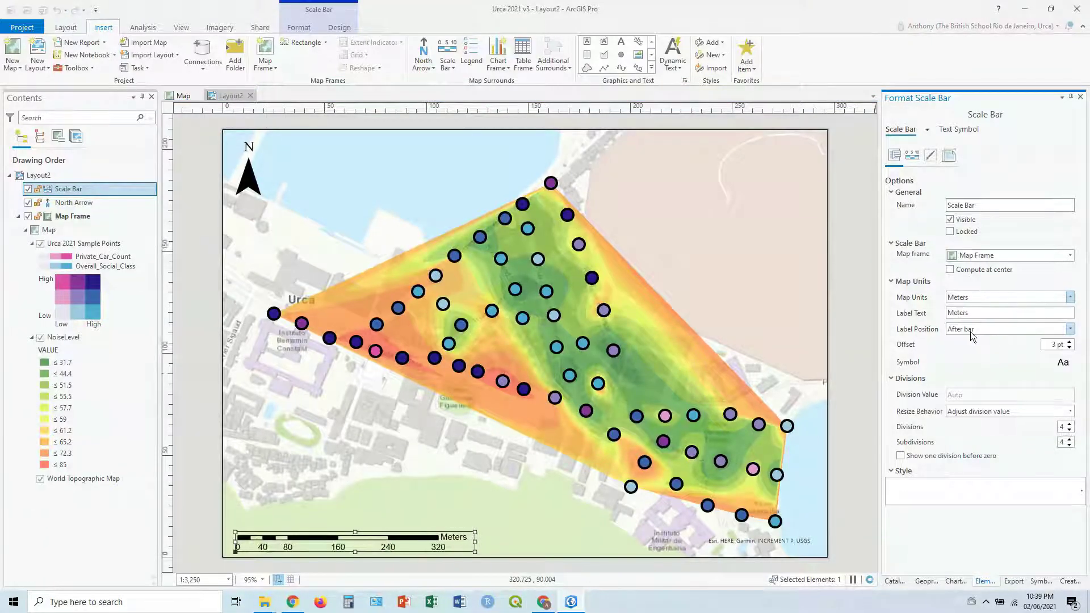
# Resize the scale bar's length until its divisions read 0, 50, 100, 200, 300 and 400 meters
pyautogui.click(474, 544)
pyautogui.moveTo(474, 544); pyautogui.dragTo(461, 543)
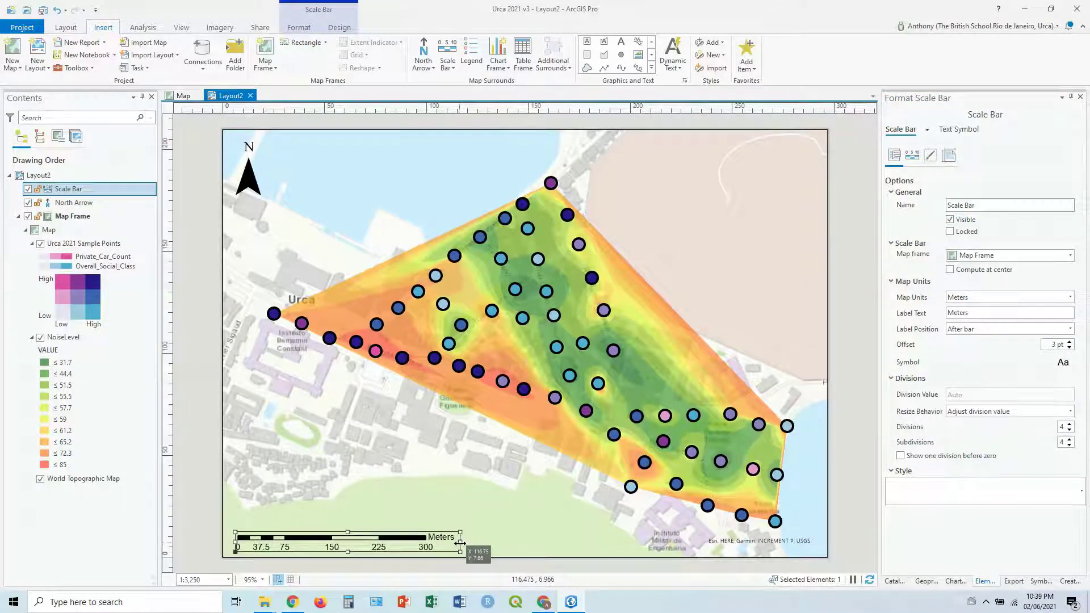
pyautogui.moveTo(460, 544); pyautogui.dragTo(457, 542)
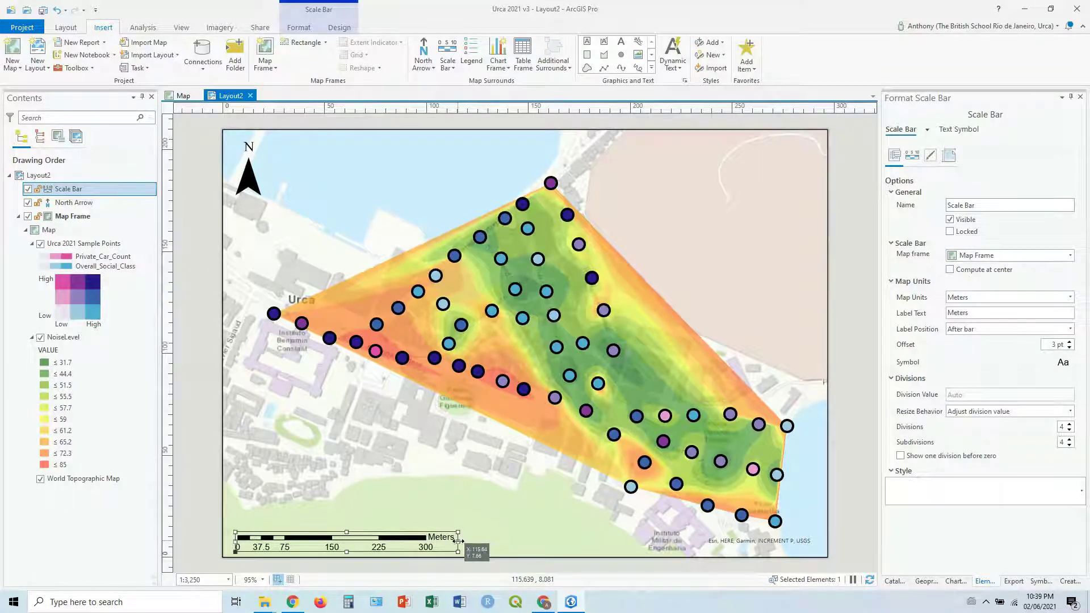
pyautogui.click(413, 501)
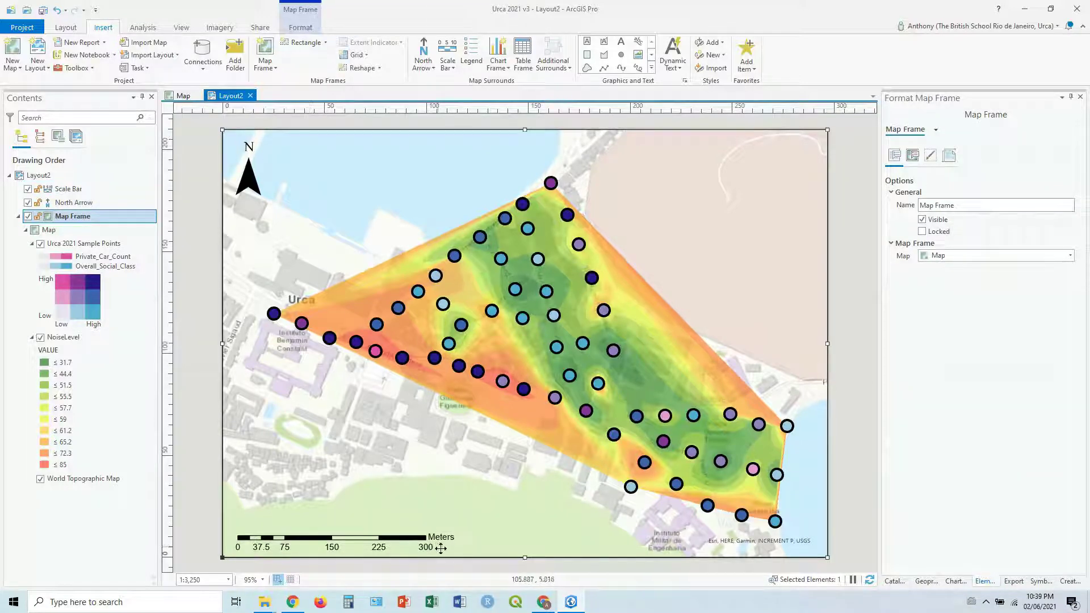
pyautogui.click(420, 544)
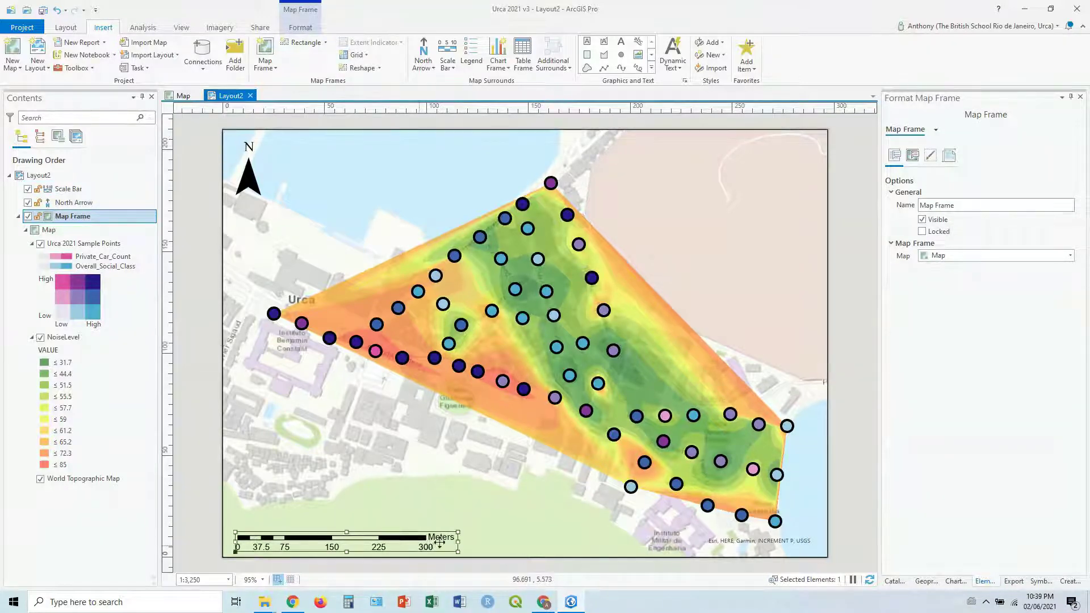
pyautogui.moveTo(456, 542); pyautogui.dragTo(536, 536)
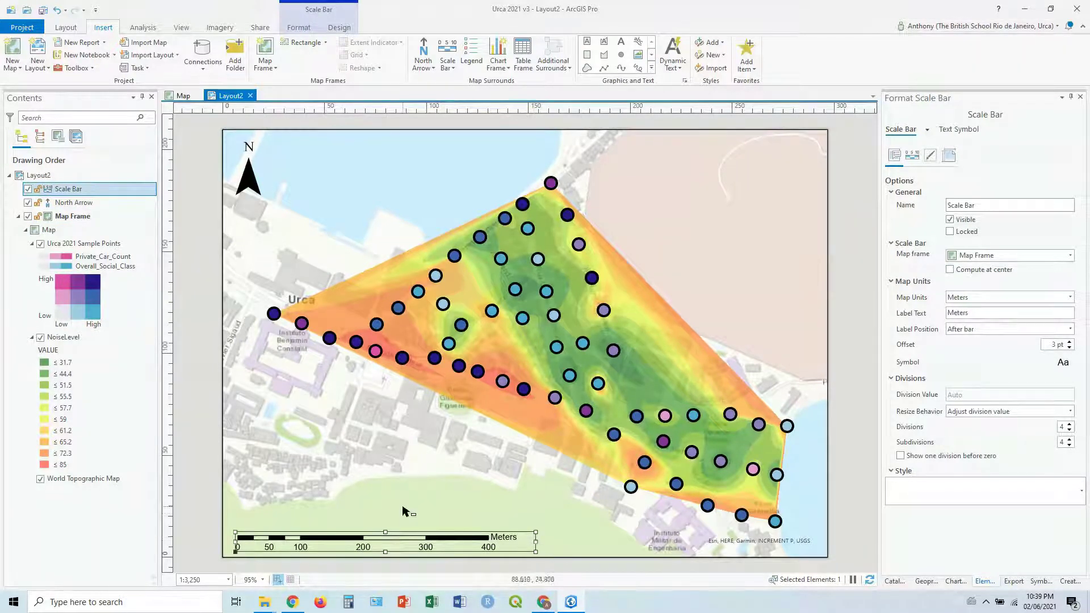
pyautogui.click(391, 523)
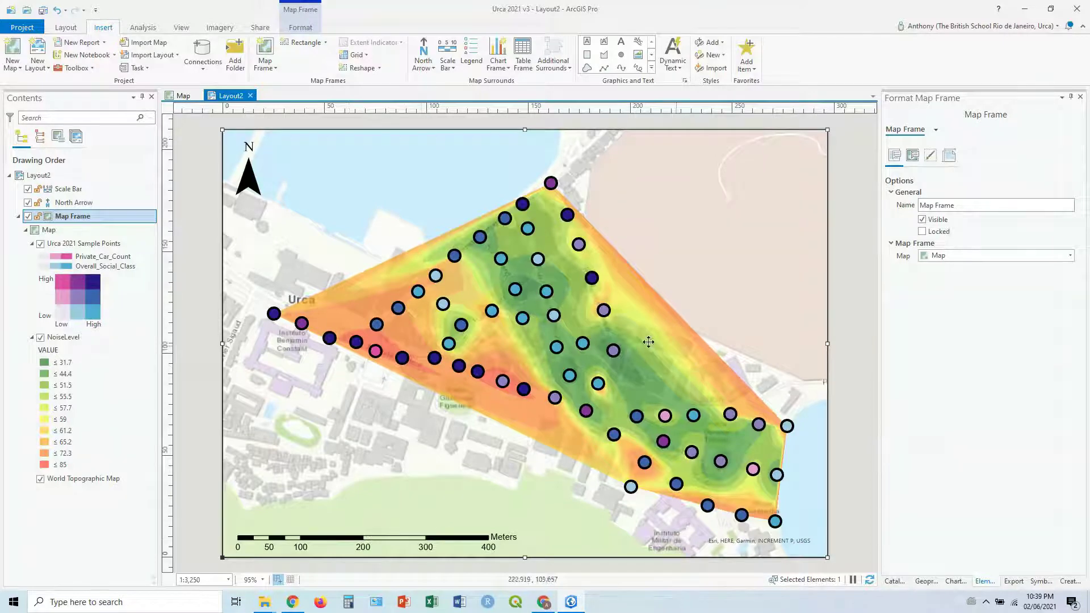
# Insert a legend in the map's lower-left area and position it directly above the scale bar
pyautogui.click(476, 59)
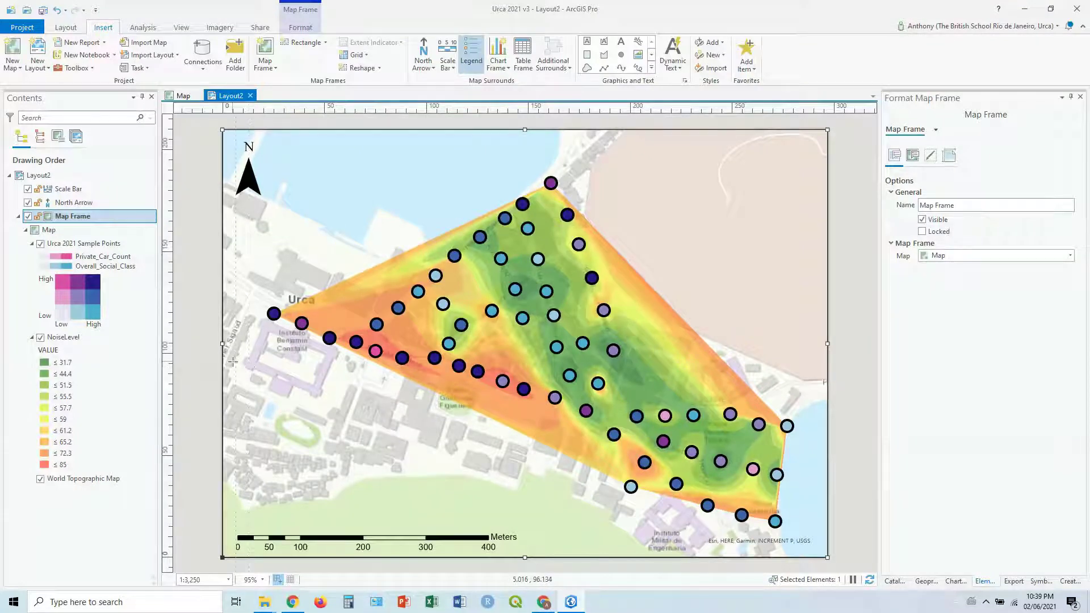
pyautogui.moveTo(228, 356); pyautogui.dragTo(369, 520)
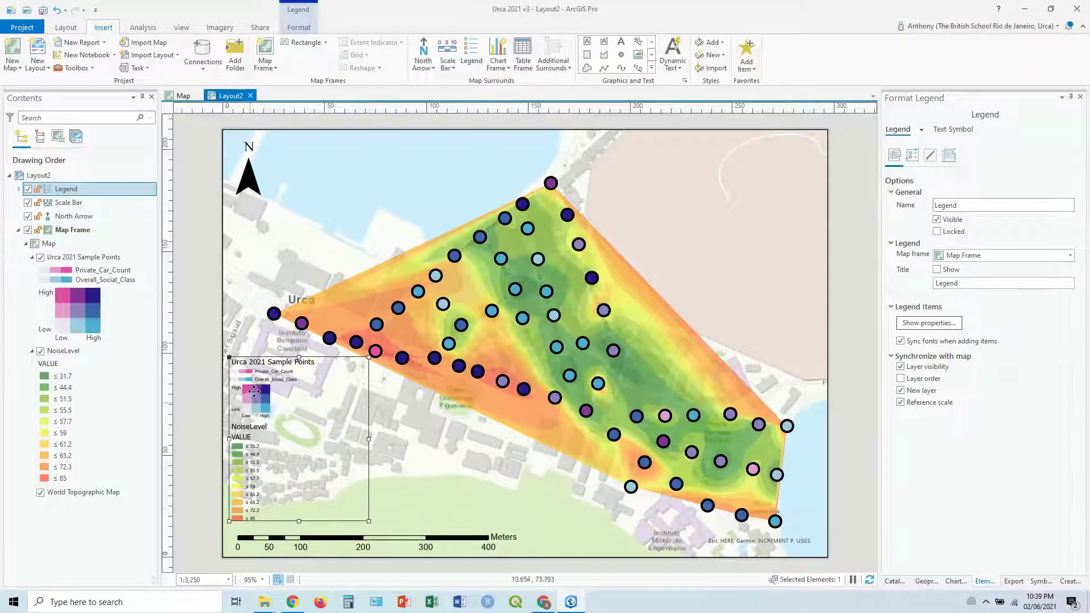
pyautogui.moveTo(255, 395); pyautogui.dragTo(261, 399)
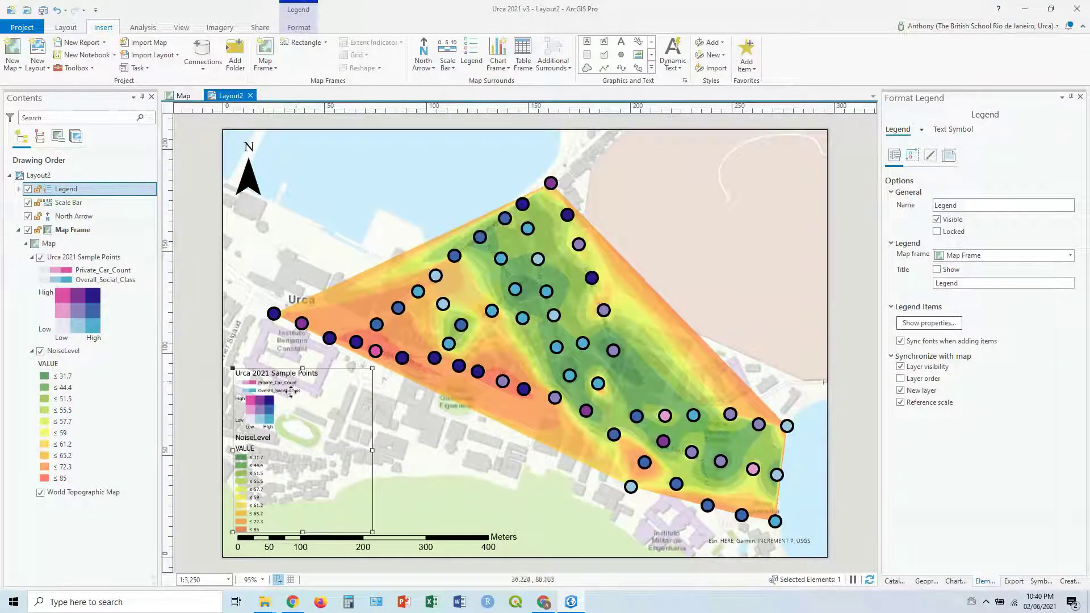
pyautogui.click(429, 423)
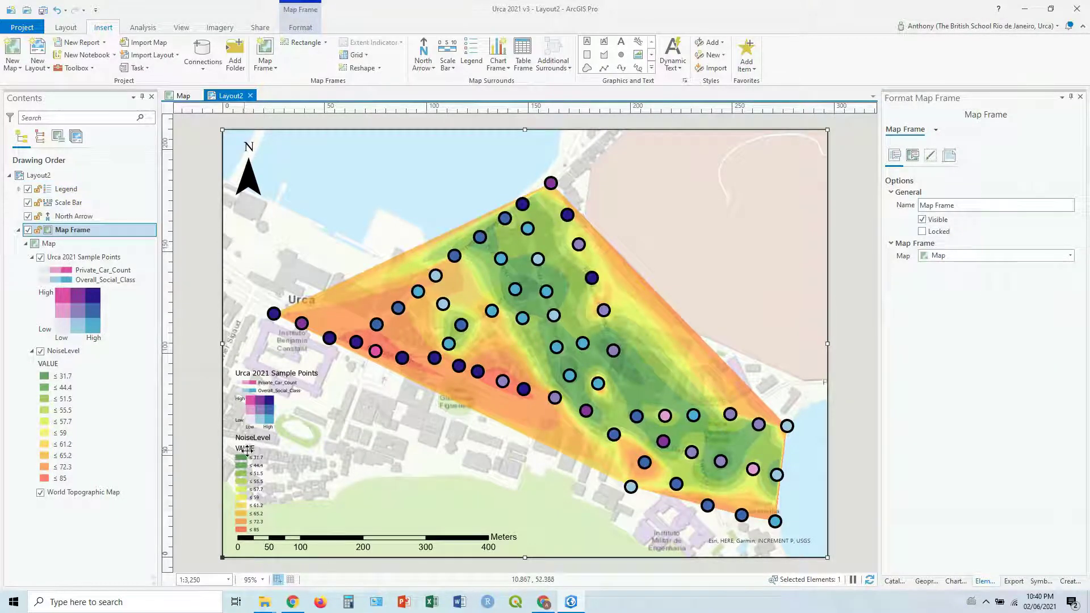
# Rename the noise raster's VALUE heading as Decibels and the layer itself as Noise Level
pyautogui.click(47, 362)
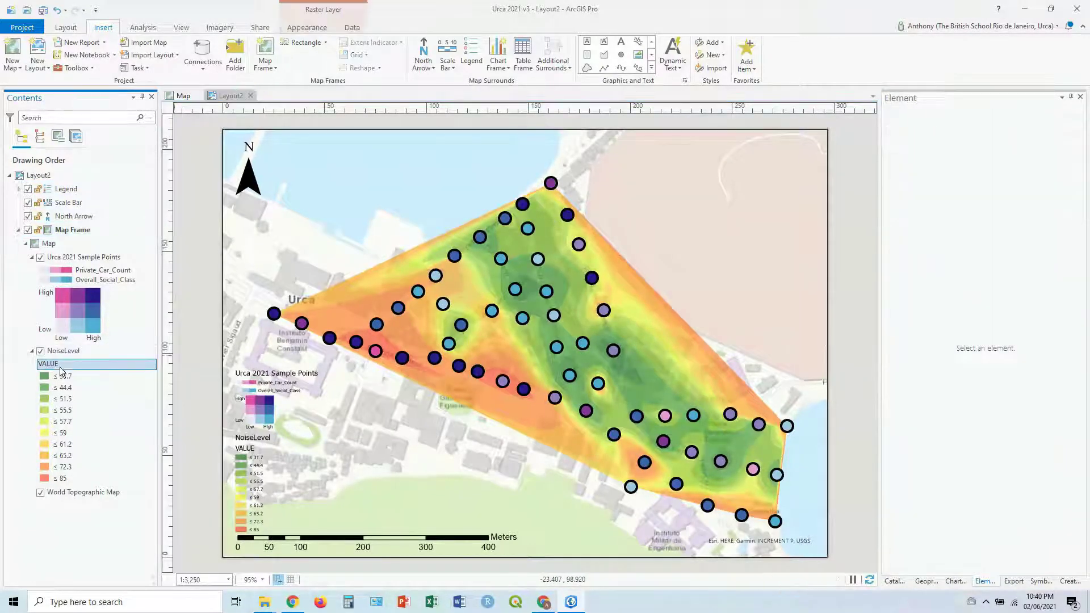
pyautogui.click(50, 366)
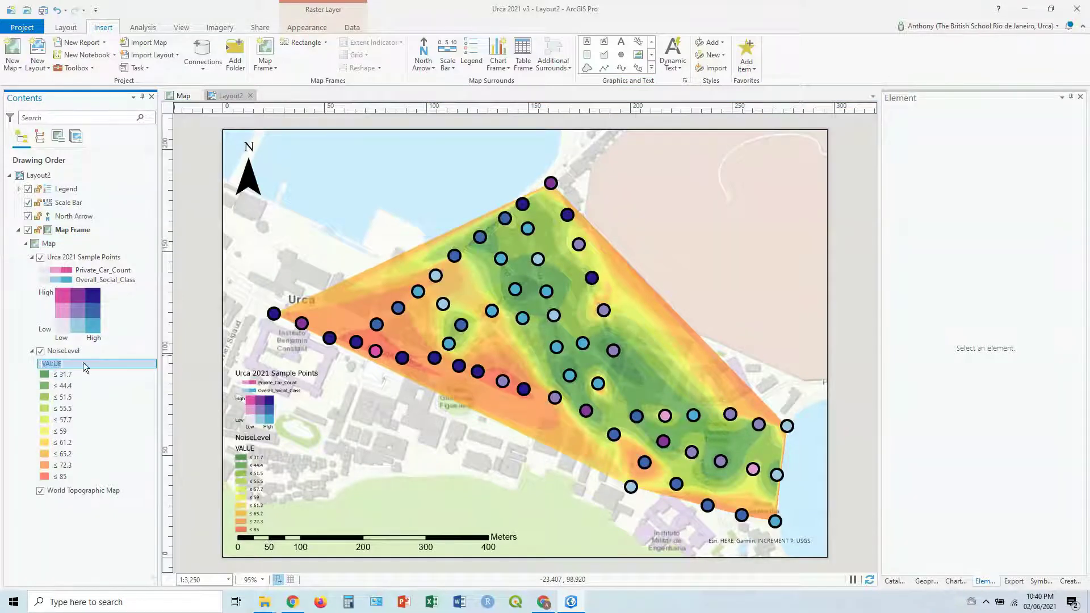
pyautogui.write('Decibels')
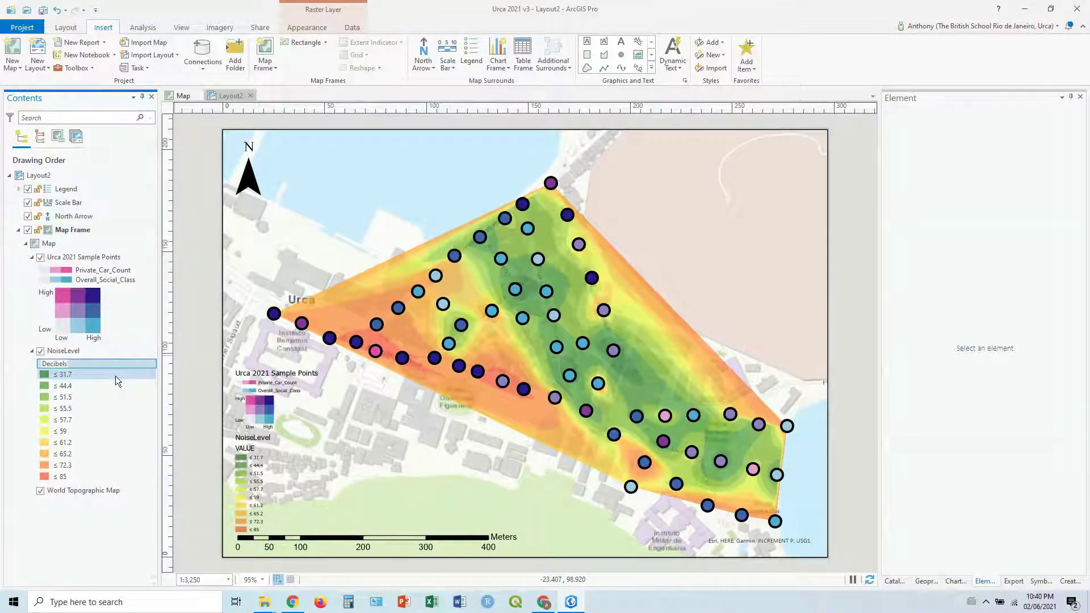
pyautogui.press('Return')
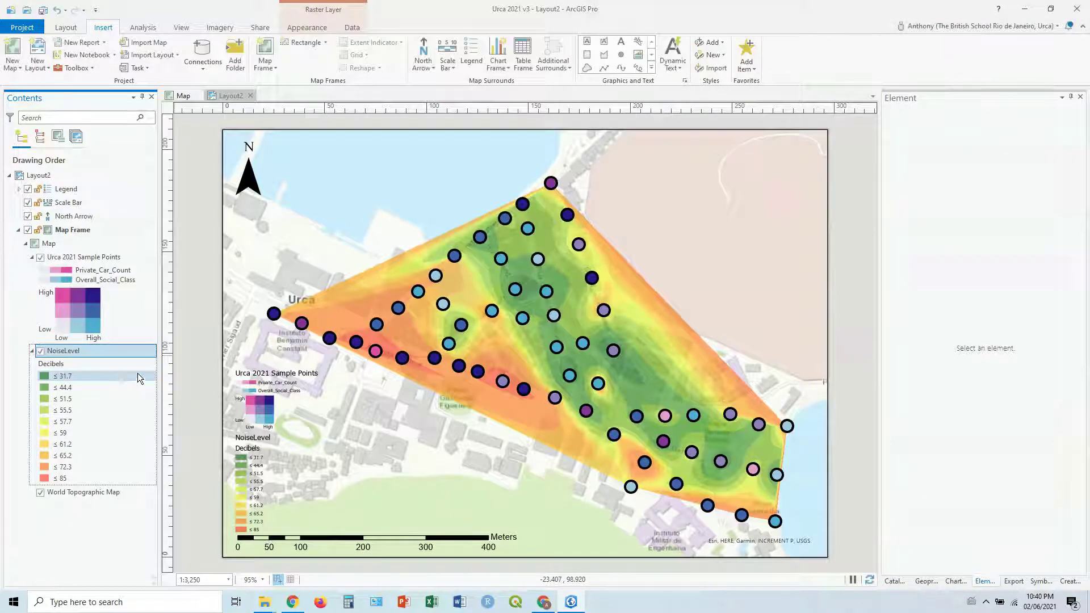
pyautogui.click(66, 351)
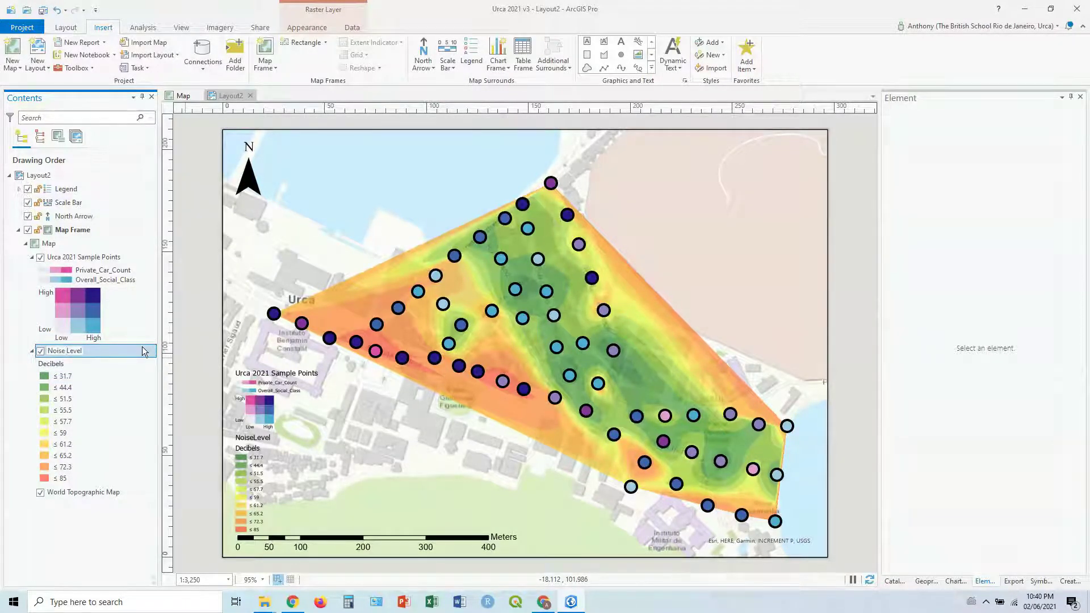
pyautogui.press('Return')
# Relabel the sample points' bivariate legend fields as Private Car Count and Overall Social Class in the layer's symbology
pyautogui.click(104, 256)
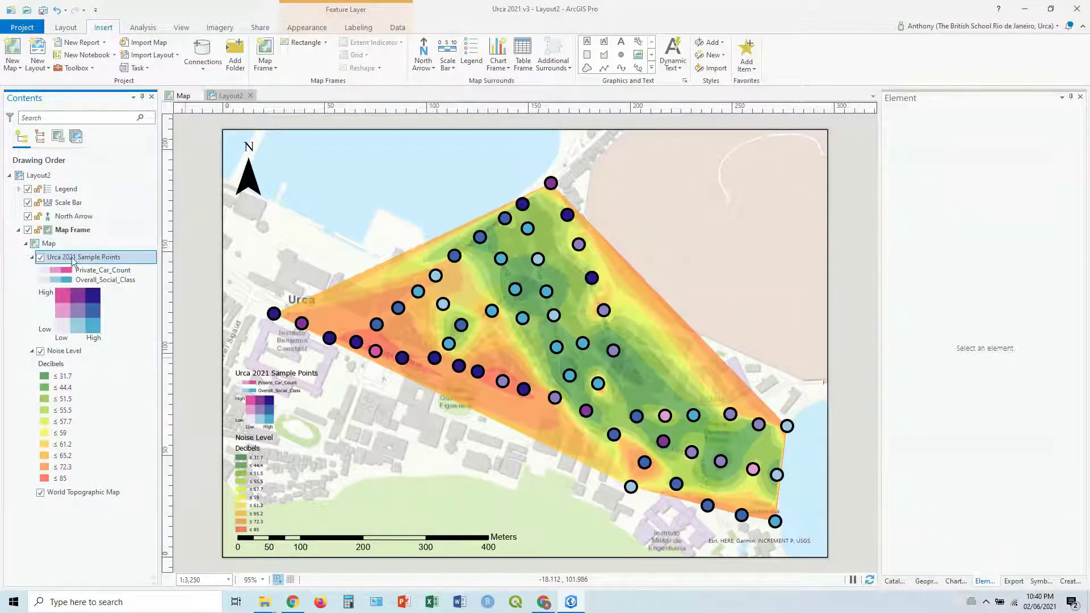
pyautogui.rightClick(78, 257)
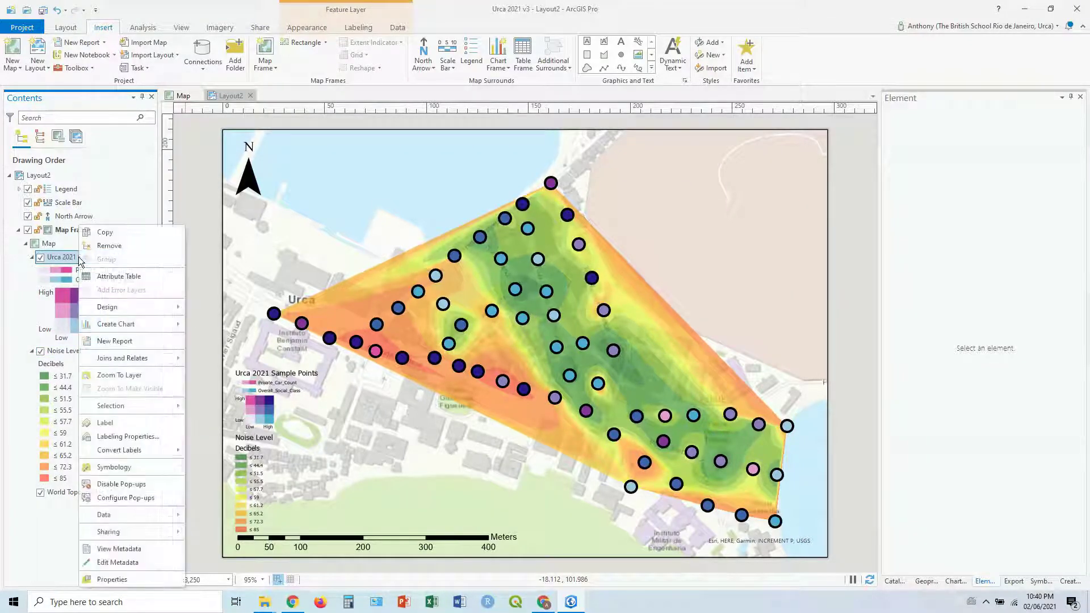
pyautogui.click(137, 471)
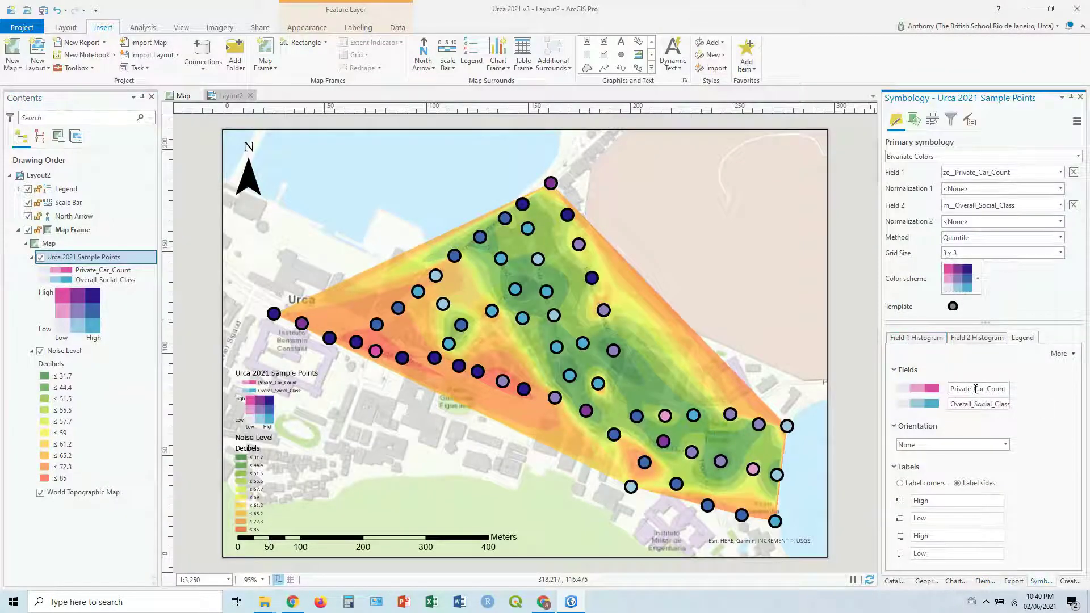
pyautogui.press('BackSpace')
pyautogui.press('Return')
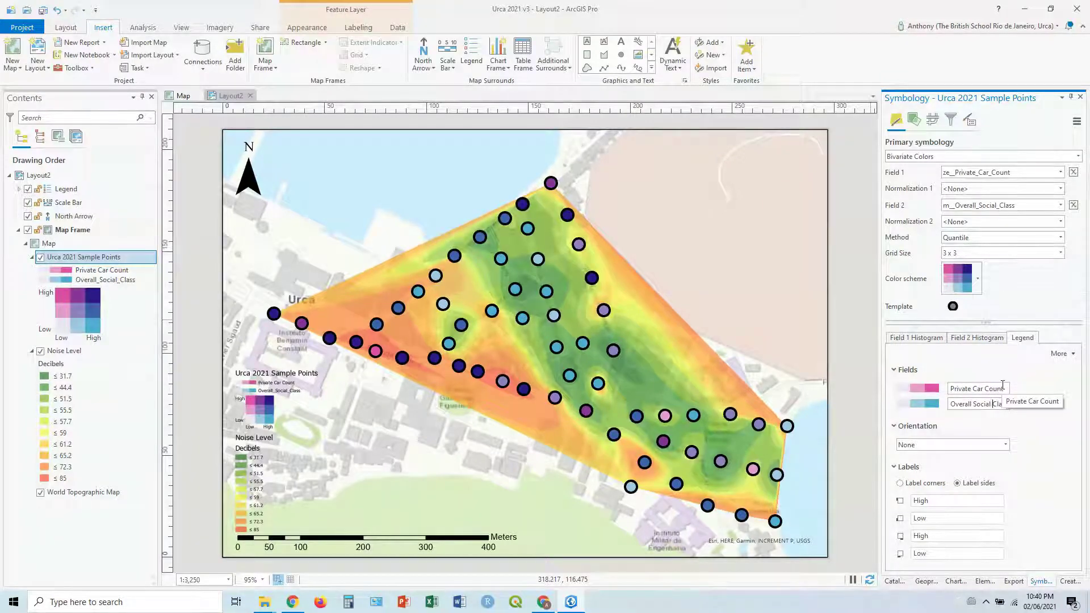
pyautogui.press('Return')
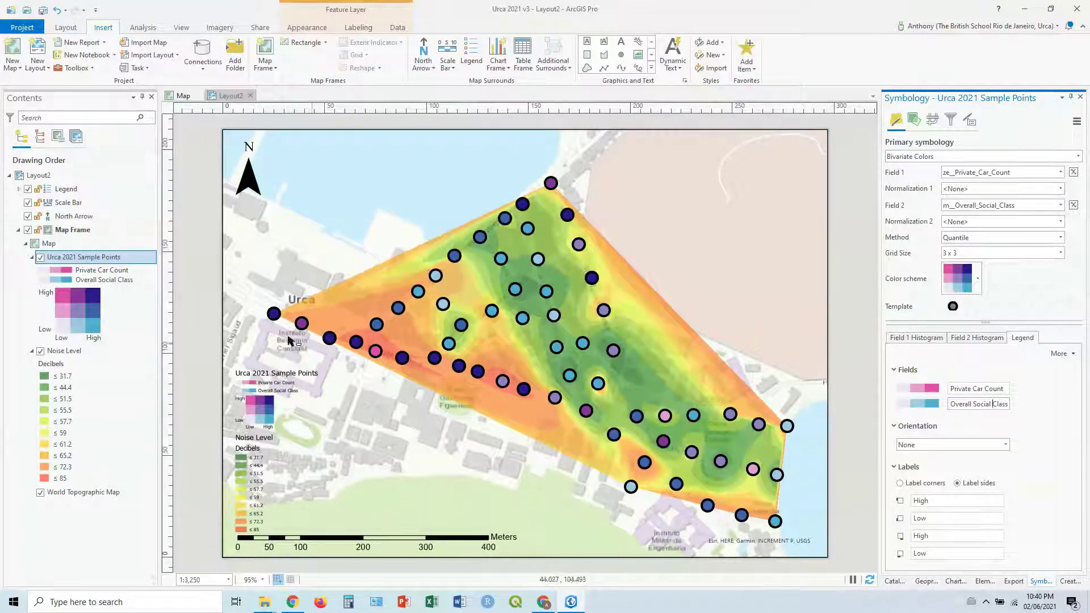
# Rename the Urca 2021 Sample Points layer as Cars vs Social Class
pyautogui.click(73, 256)
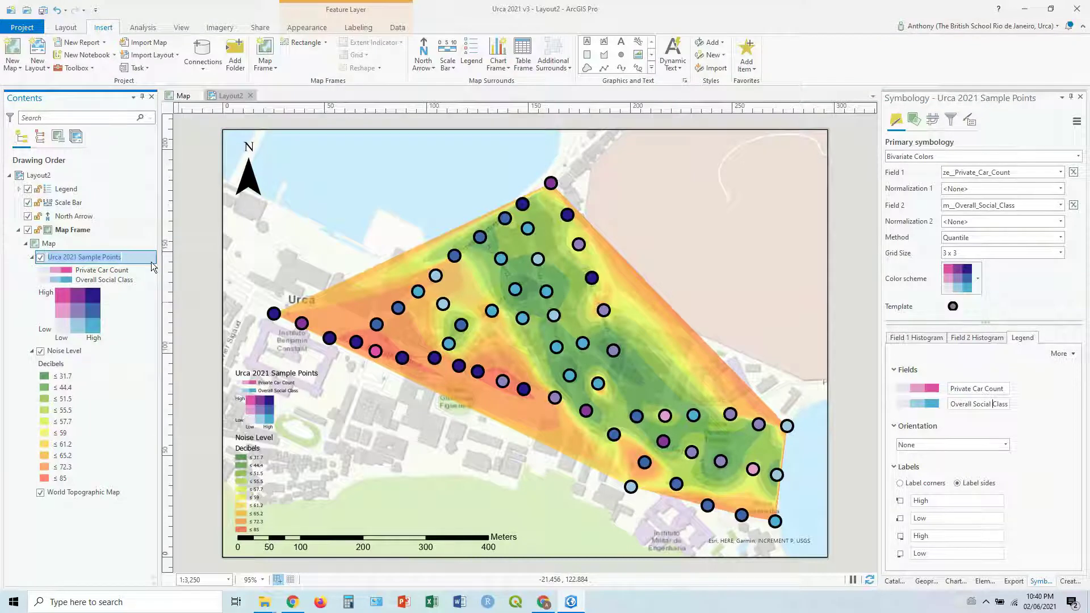
pyautogui.write('Cars')
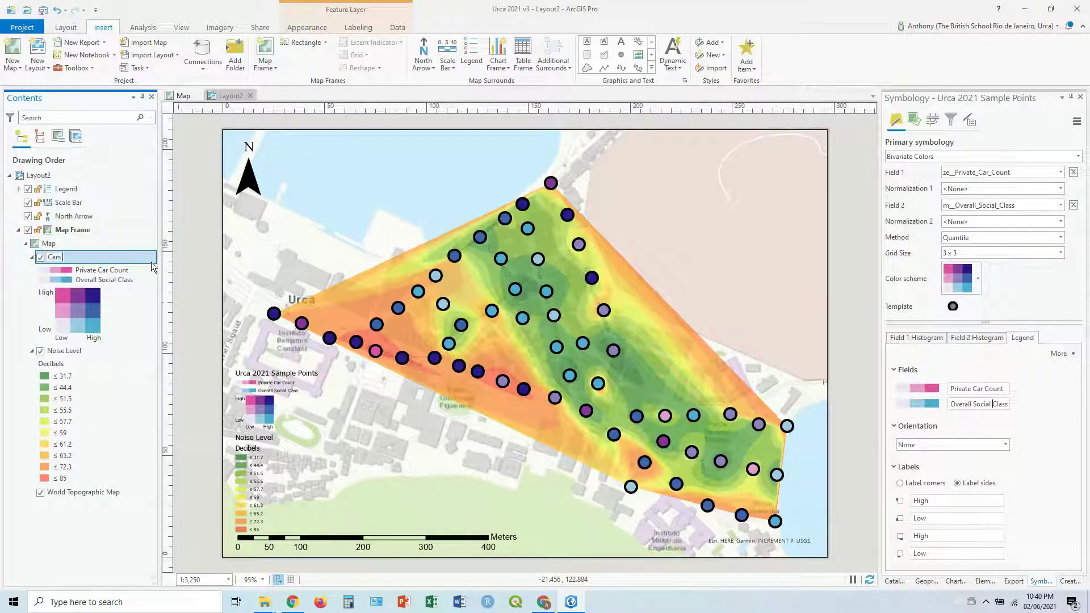
pyautogui.write(' vs Social Class')
pyautogui.press('Return')
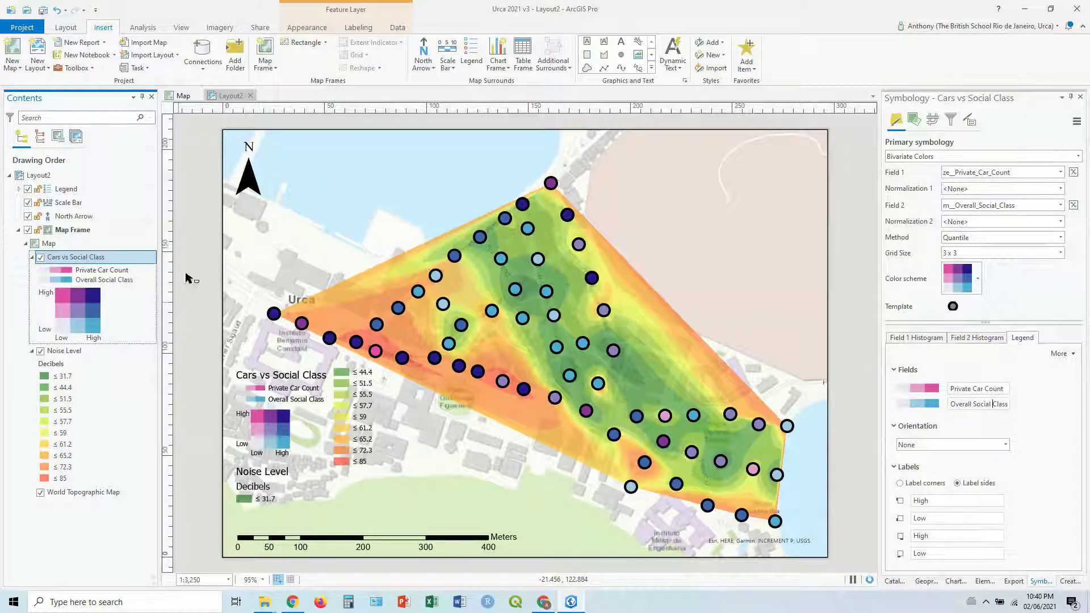
# Narrow the legend until its items fit in a single column and move it up slightly, clear of the scale bar
pyautogui.click(329, 409)
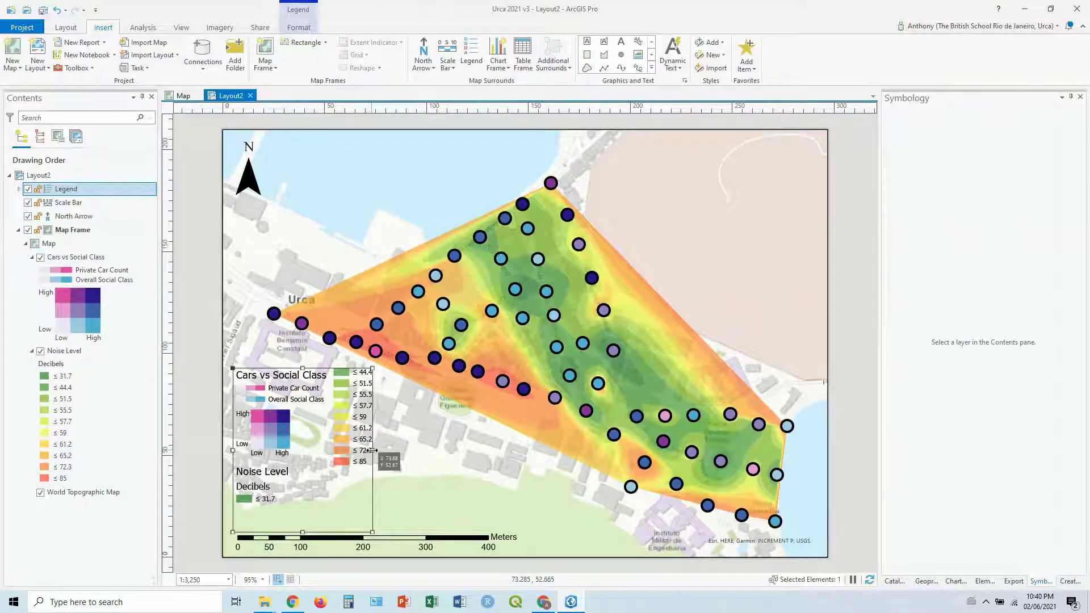
pyautogui.moveTo(373, 450); pyautogui.dragTo(345, 451)
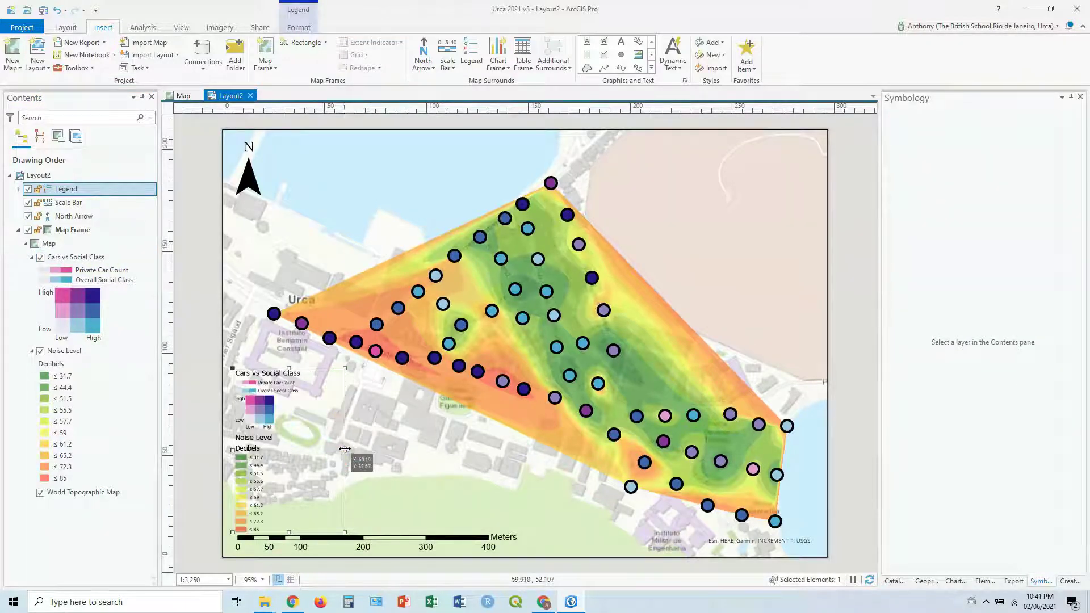
pyautogui.moveTo(300, 388); pyautogui.dragTo(299, 376)
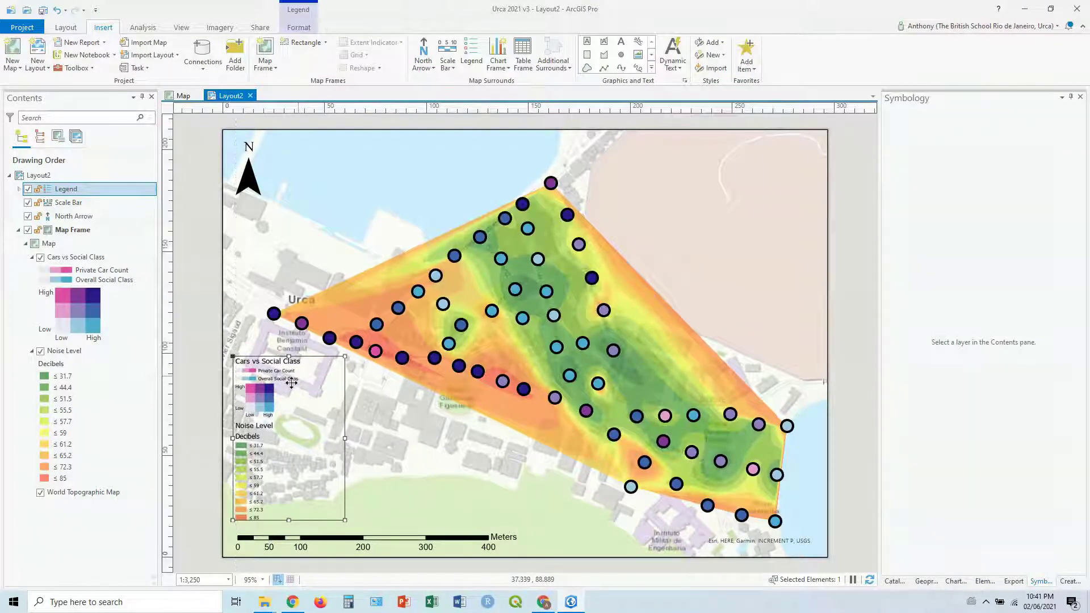
# Give the legend a pale yellow background fill
pyautogui.doubleClick(310, 383)
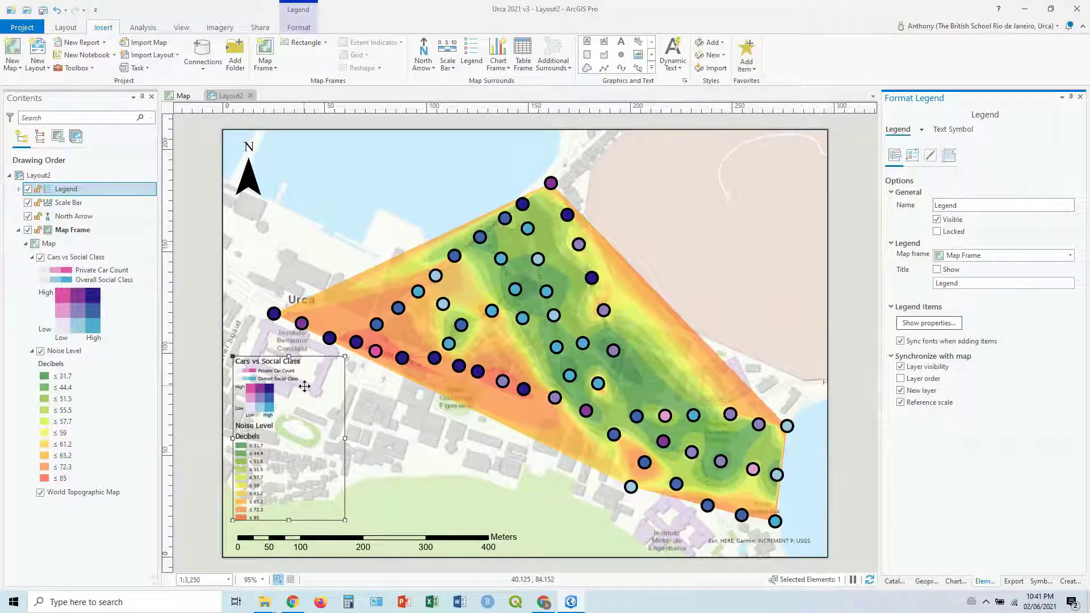
pyautogui.click(912, 156)
pyautogui.click(931, 156)
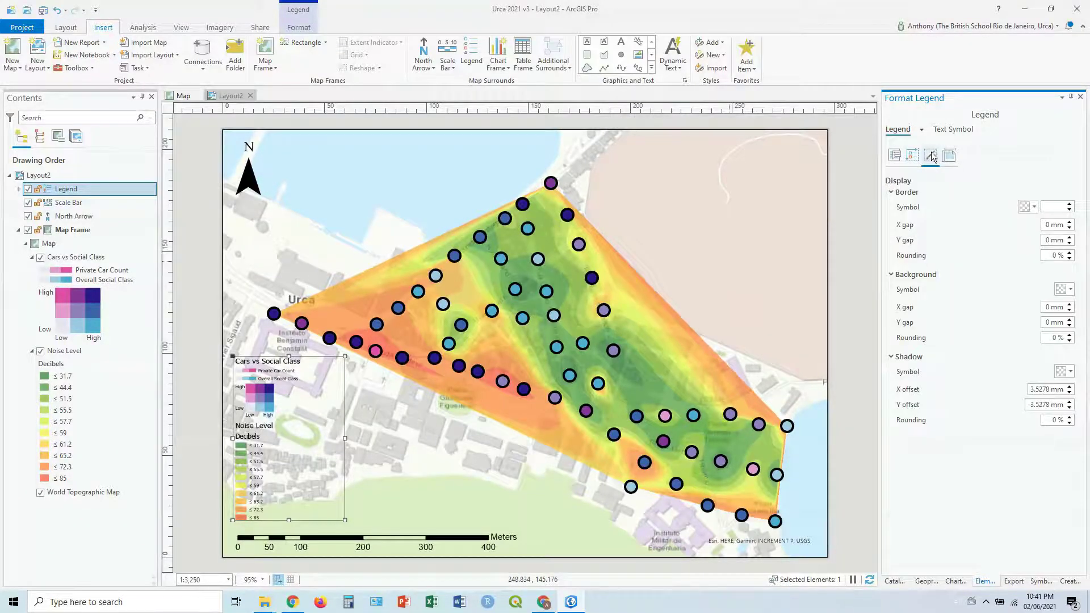
pyautogui.click(1072, 291)
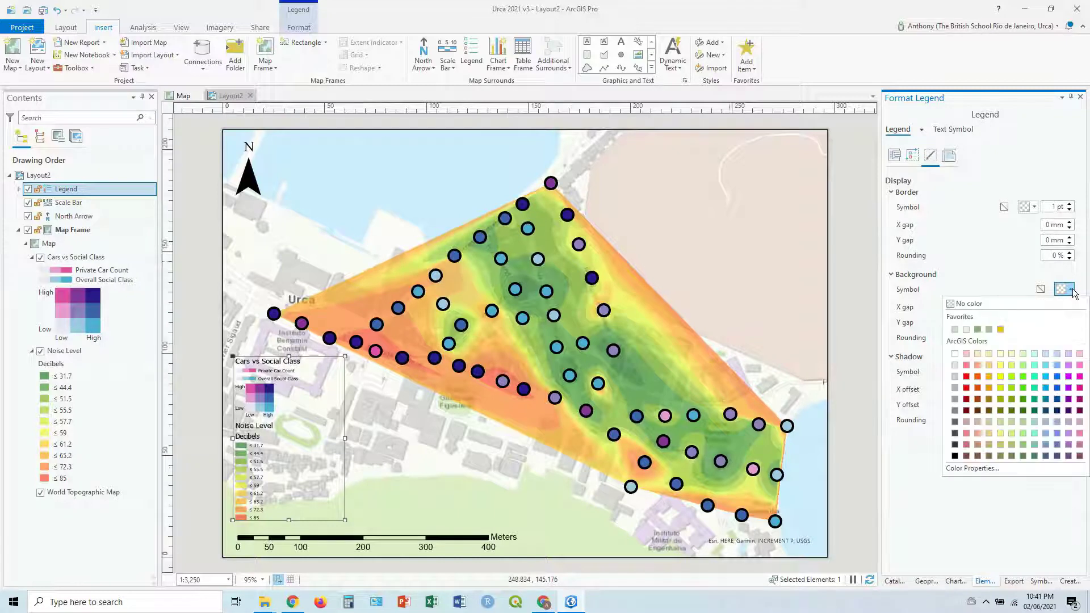
pyautogui.click(1000, 364)
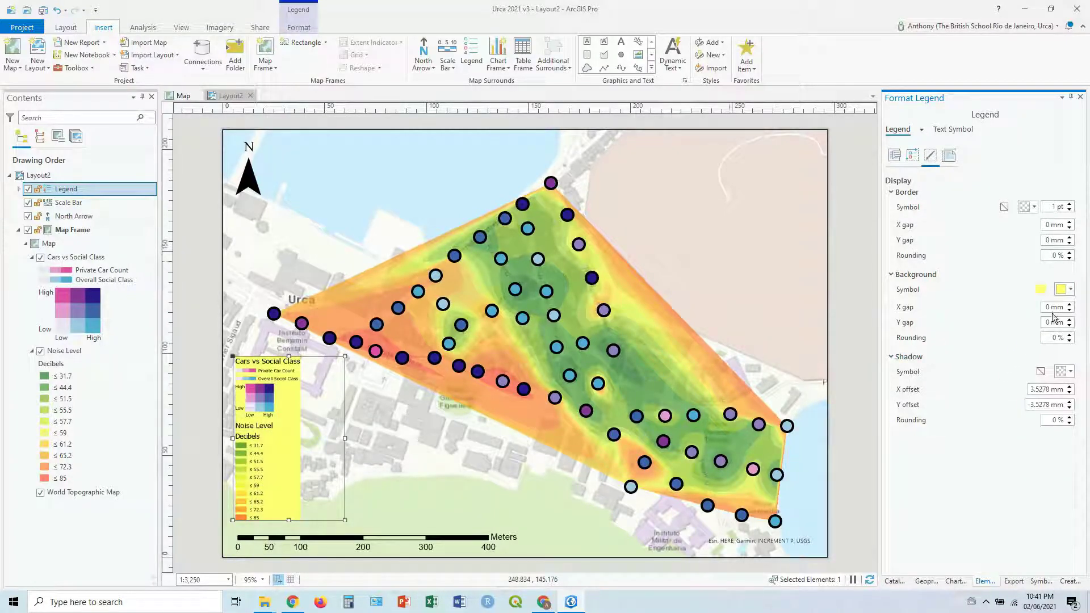
pyautogui.click(1072, 290)
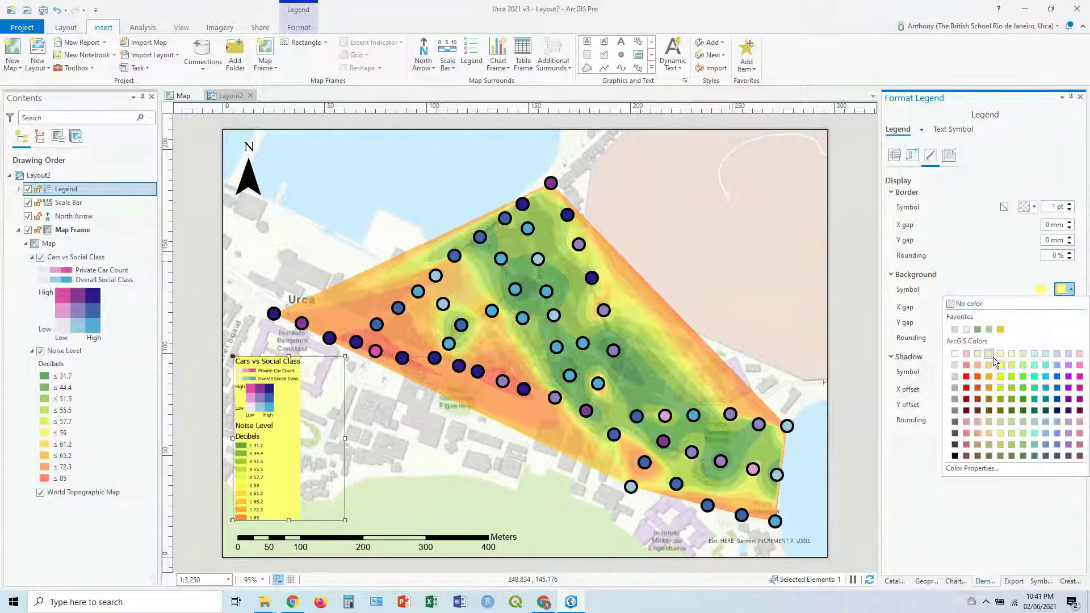
pyautogui.click(992, 357)
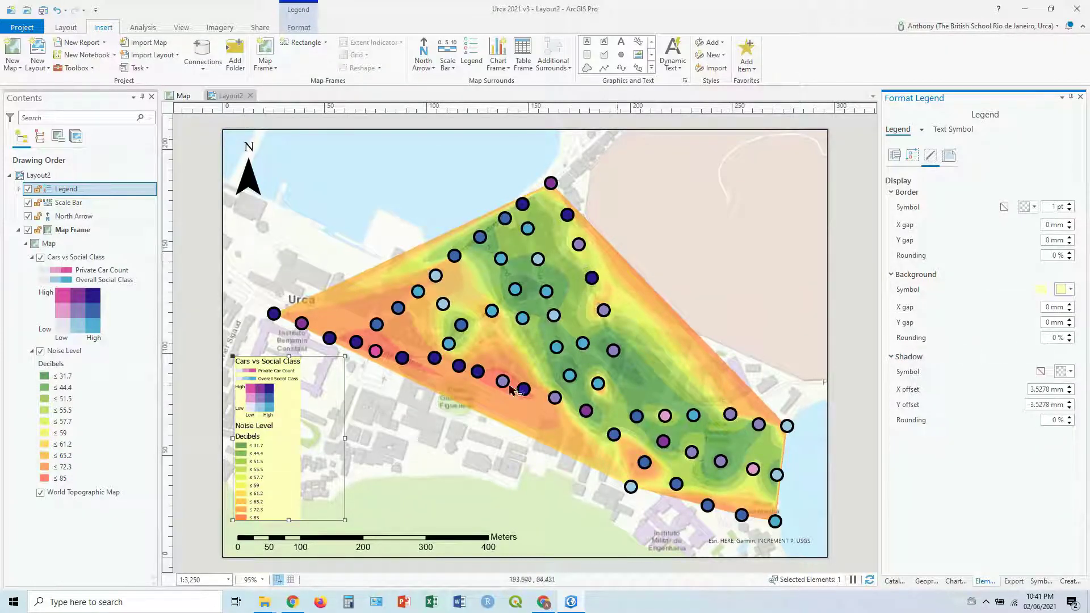
pyautogui.click(239, 335)
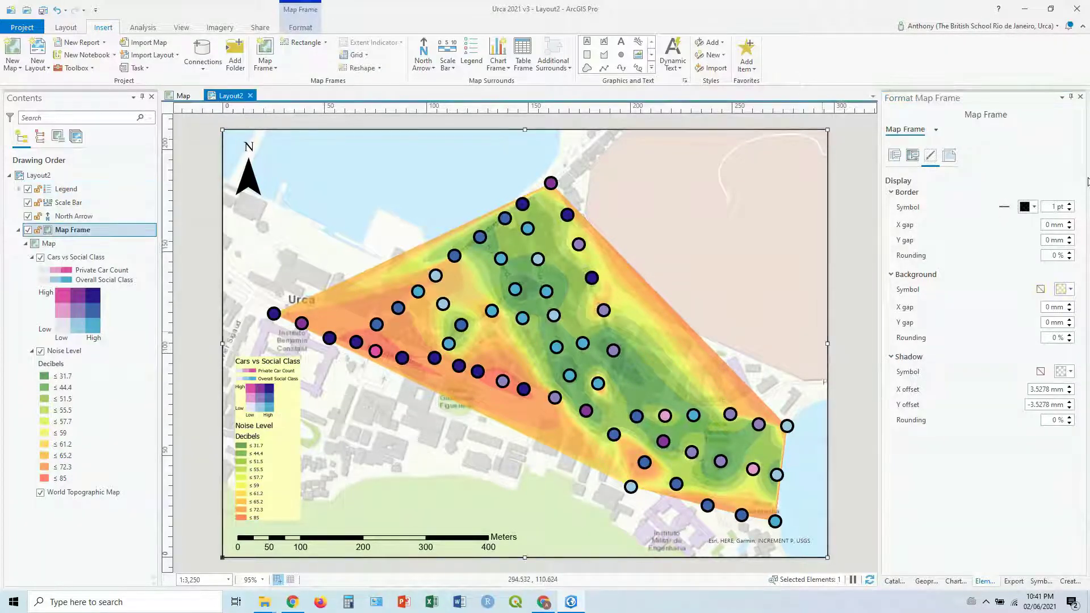
pyautogui.click(948, 156)
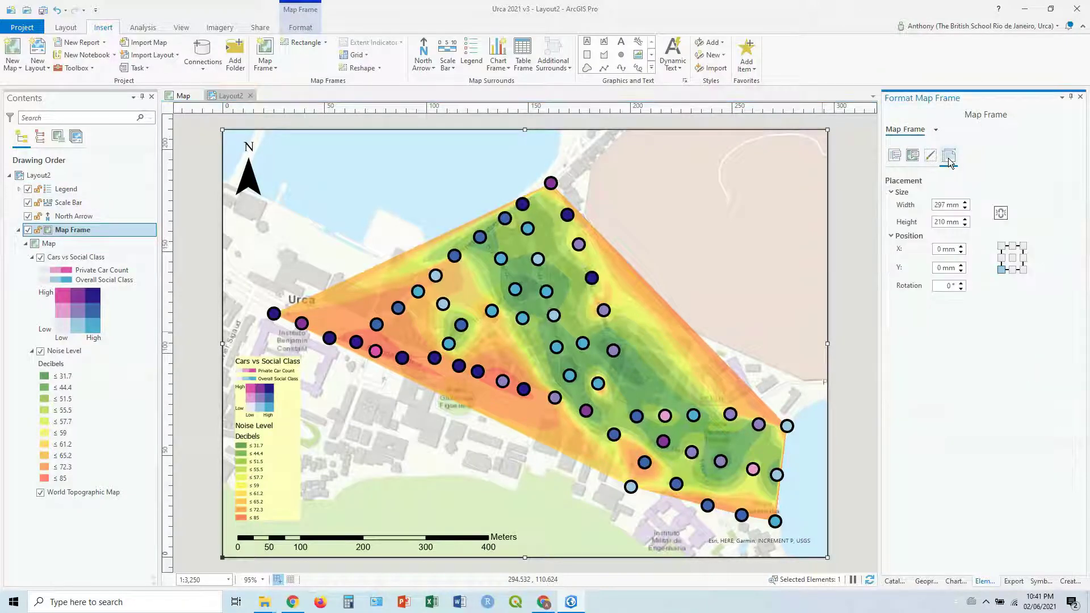
pyautogui.click(912, 156)
pyautogui.click(894, 155)
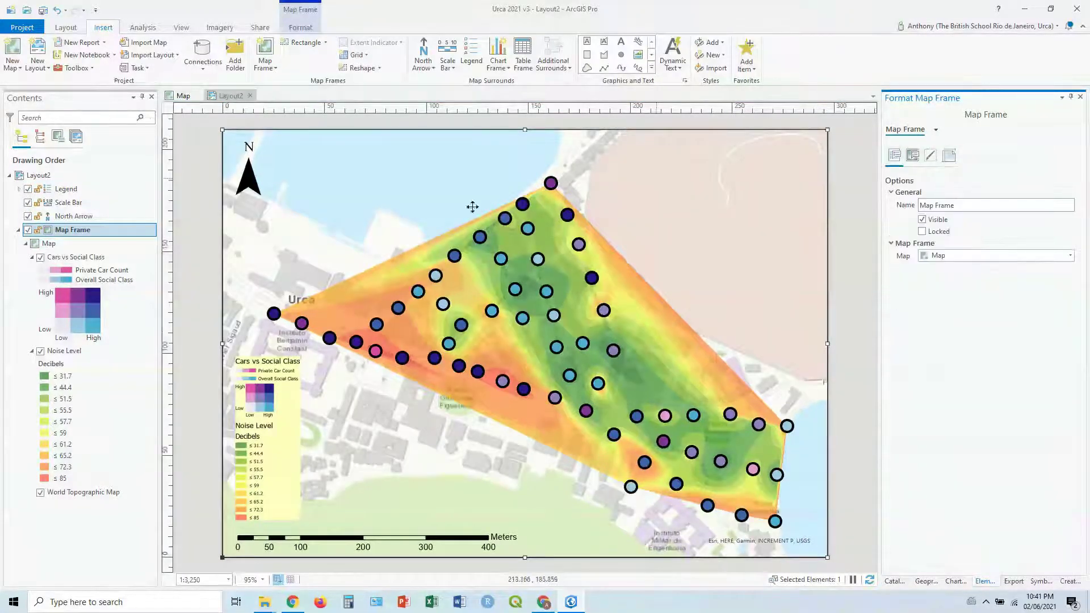
# Move the legend slightly to the right so it sits further in from the map's edge
pyautogui.click(275, 368)
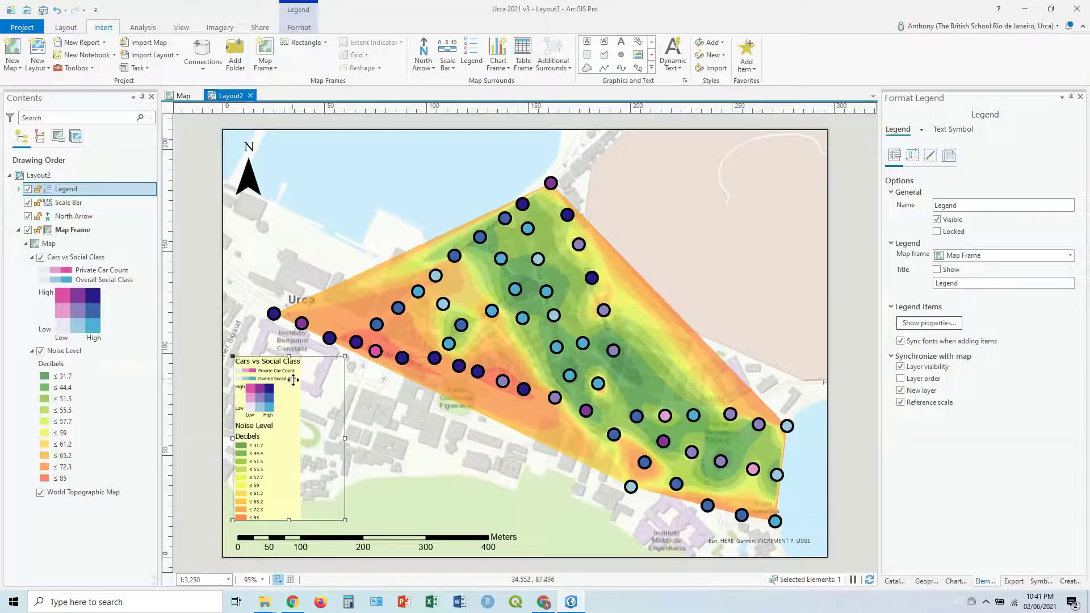
pyautogui.moveTo(291, 380); pyautogui.dragTo(306, 381)
pyautogui.click(330, 225)
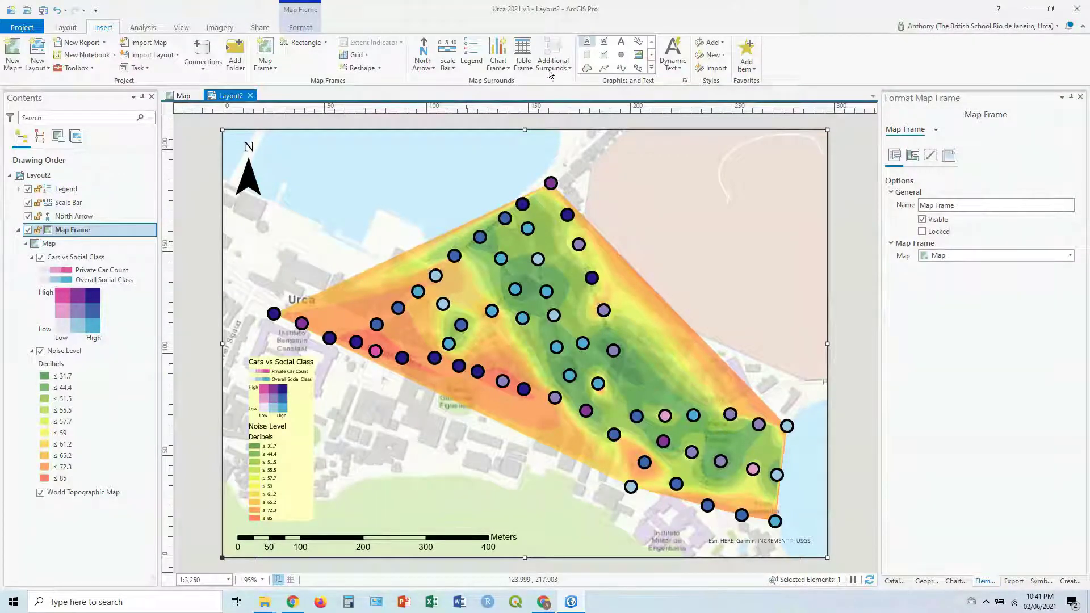
# Add a title text box across the top of the map reading "Urca - Rio de Janeiro - Study of Cars, Social Class and Nosie Levels"
pyautogui.moveTo(329, 142); pyautogui.dragTo(765, 168)
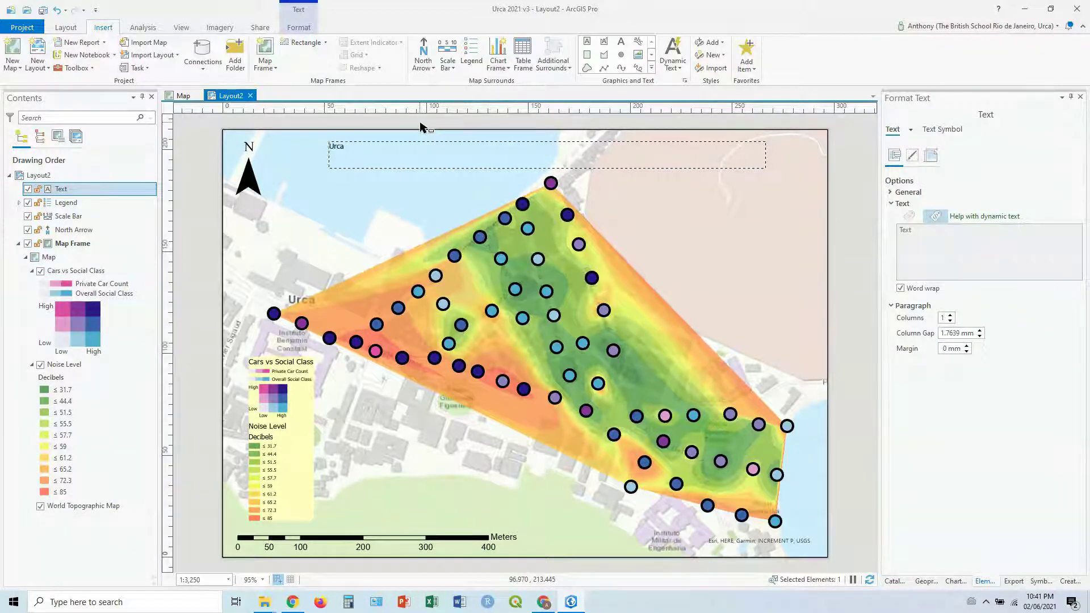
pyautogui.write('Urca Study of Cars, Social Class and Nosie Levels')
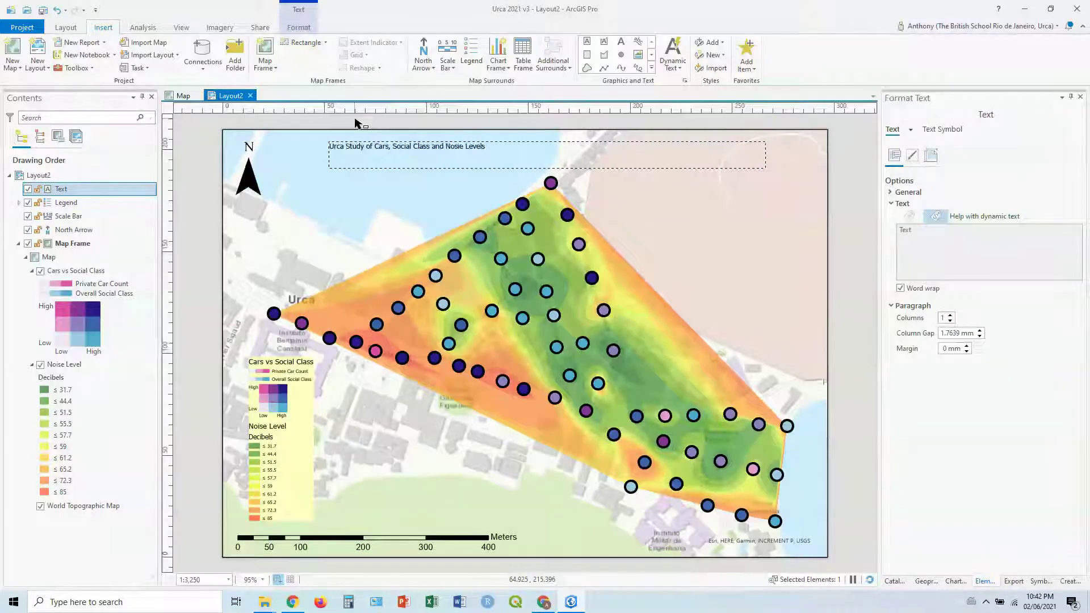
pyautogui.write('io de Janeiro -')
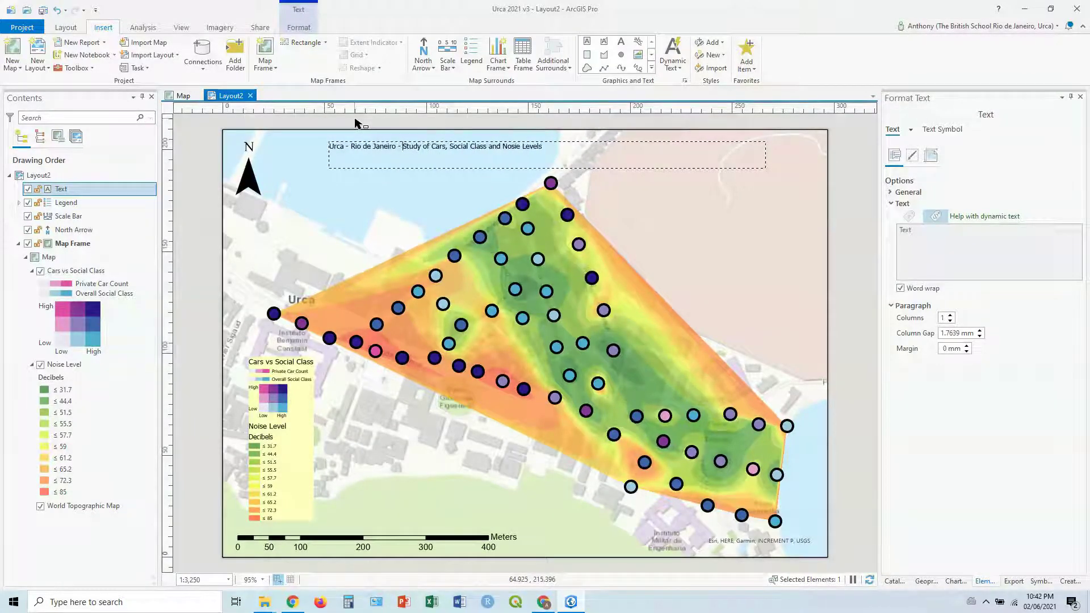
# Format the title text as 24 pt bold and widen its box on both sides to about 271 mm
pyautogui.moveTo(550, 152); pyautogui.dragTo(330, 146)
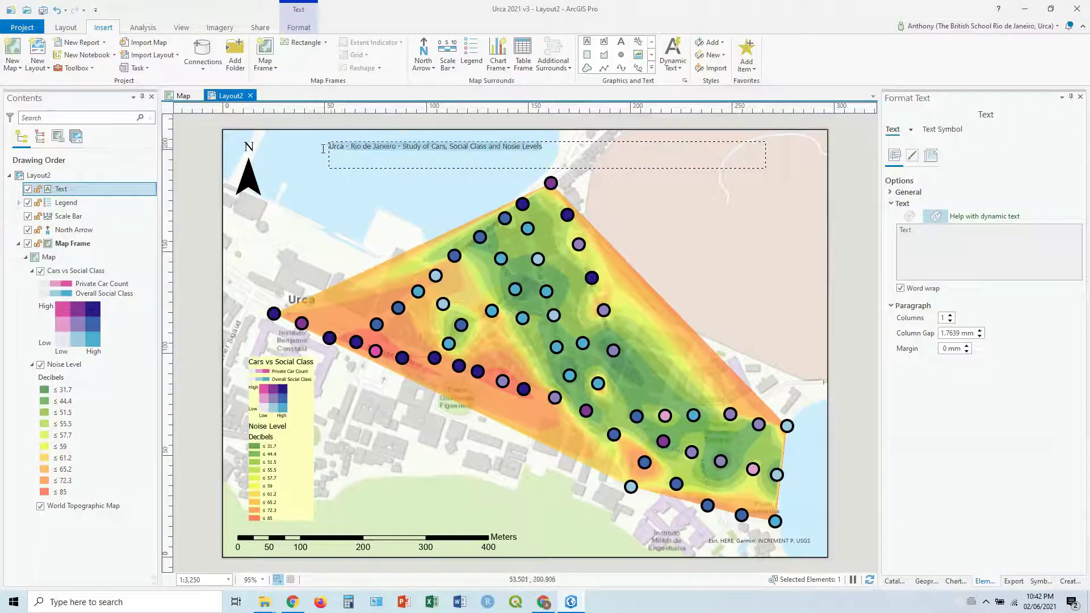
pyautogui.click(299, 28)
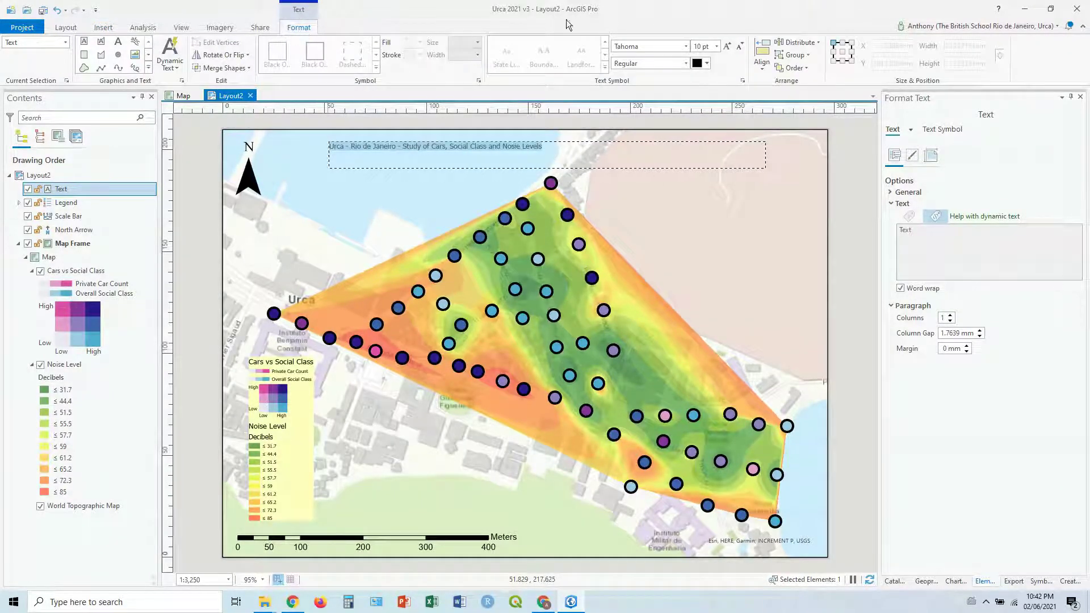
pyautogui.click(718, 47)
pyautogui.click(703, 244)
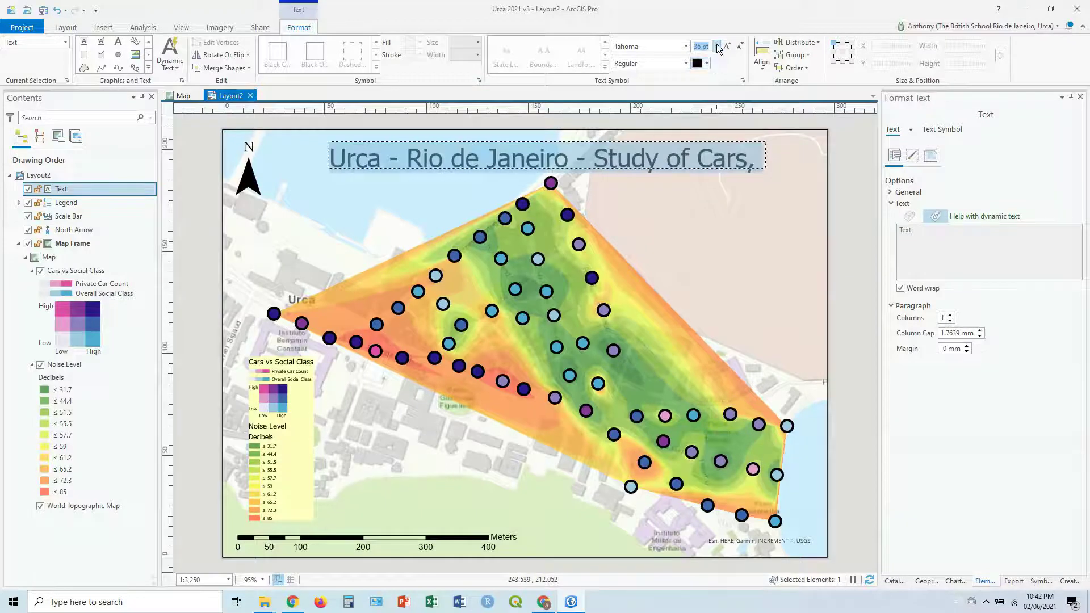
pyautogui.click(718, 47)
pyautogui.click(706, 210)
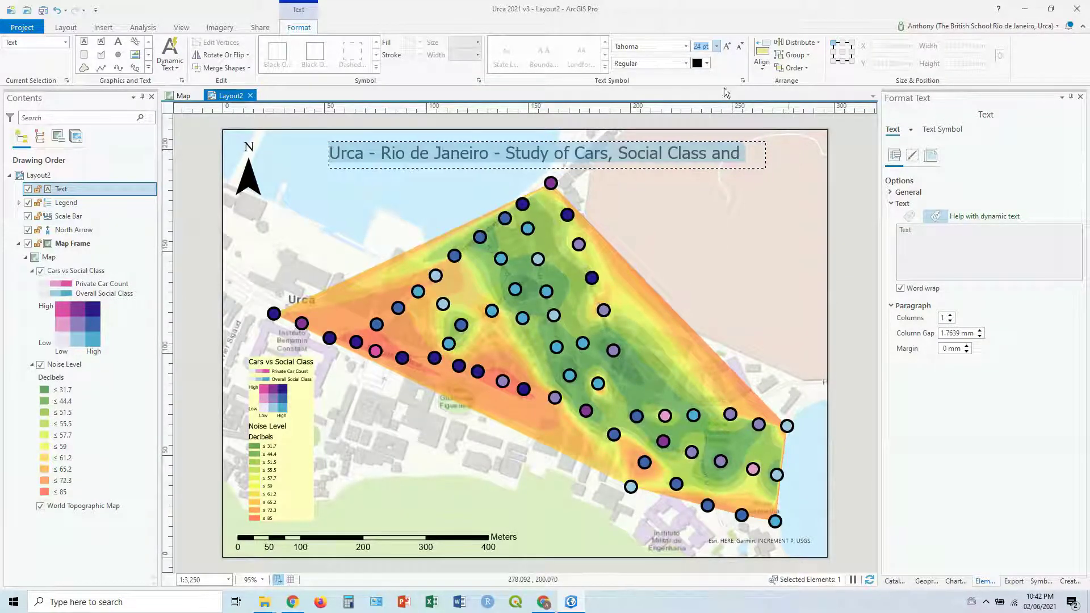
pyautogui.click(686, 63)
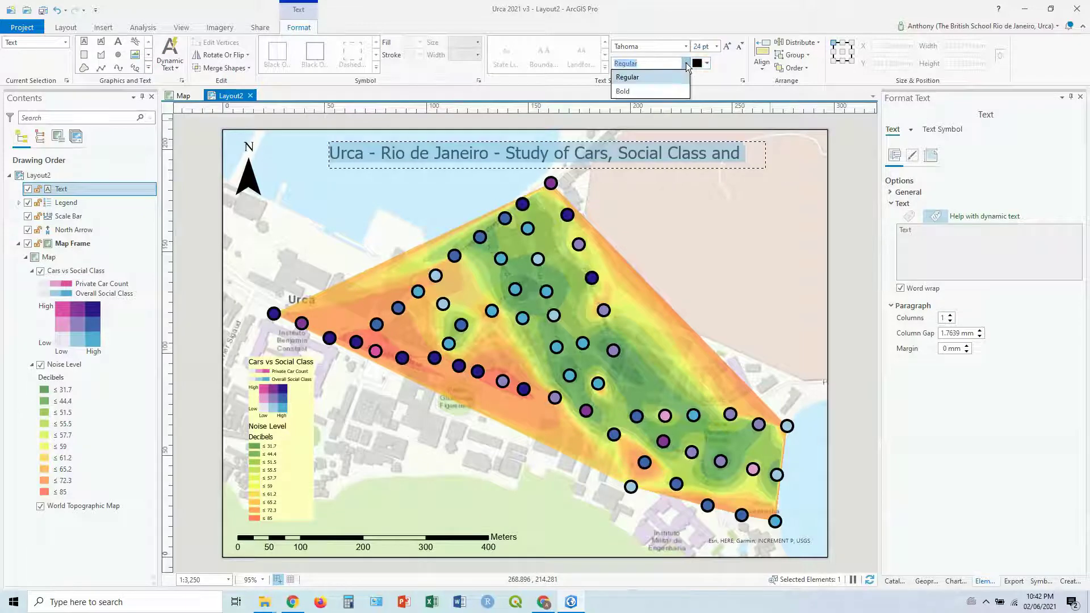
pyautogui.click(631, 93)
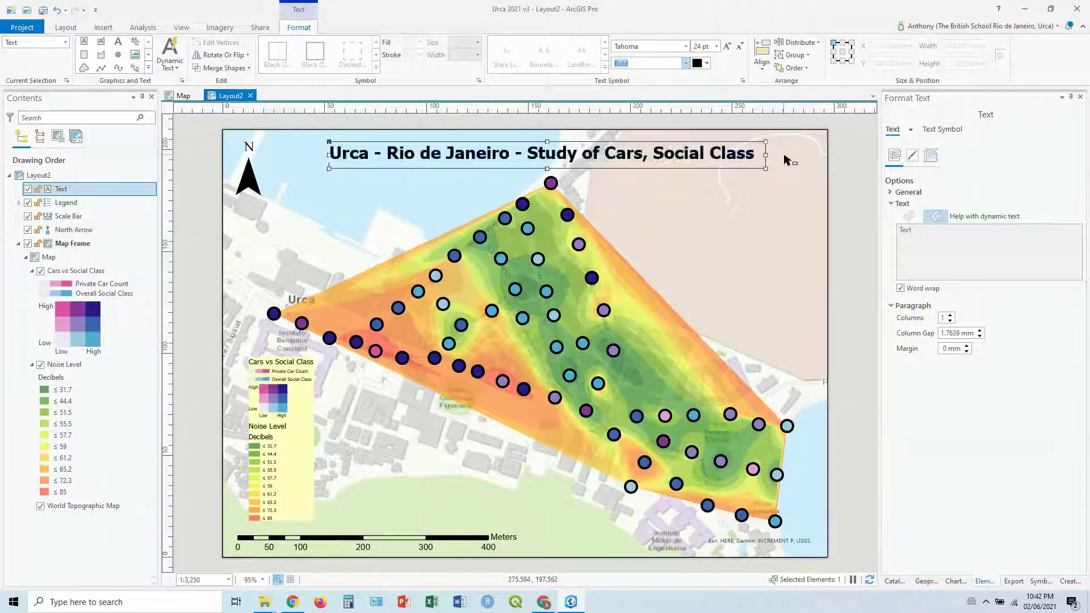
pyautogui.moveTo(765, 155); pyautogui.dragTo(815, 155)
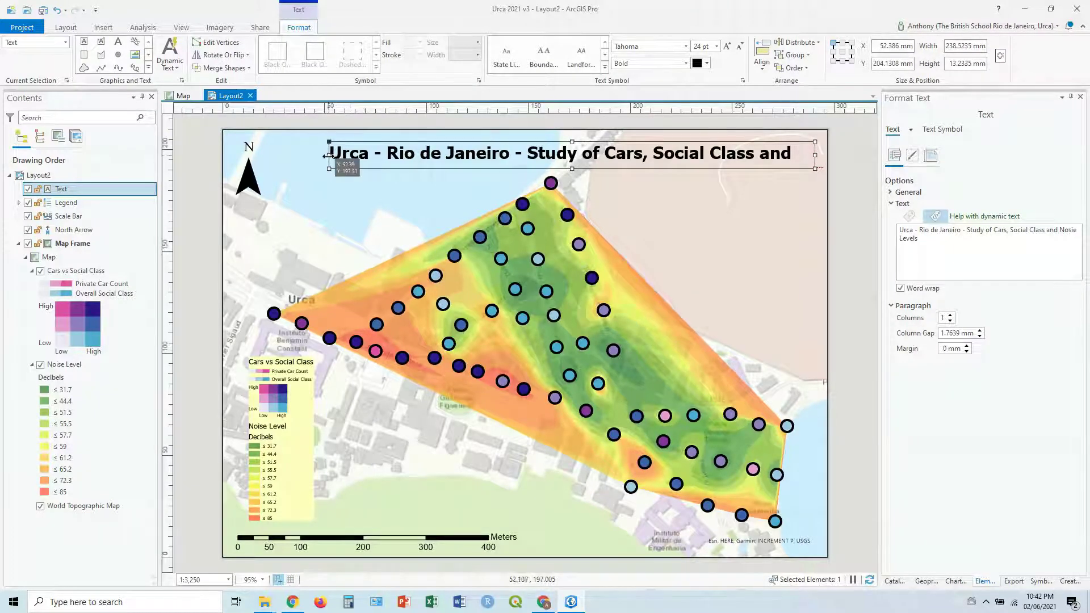
pyautogui.moveTo(309, 153); pyautogui.dragTo(262, 152)
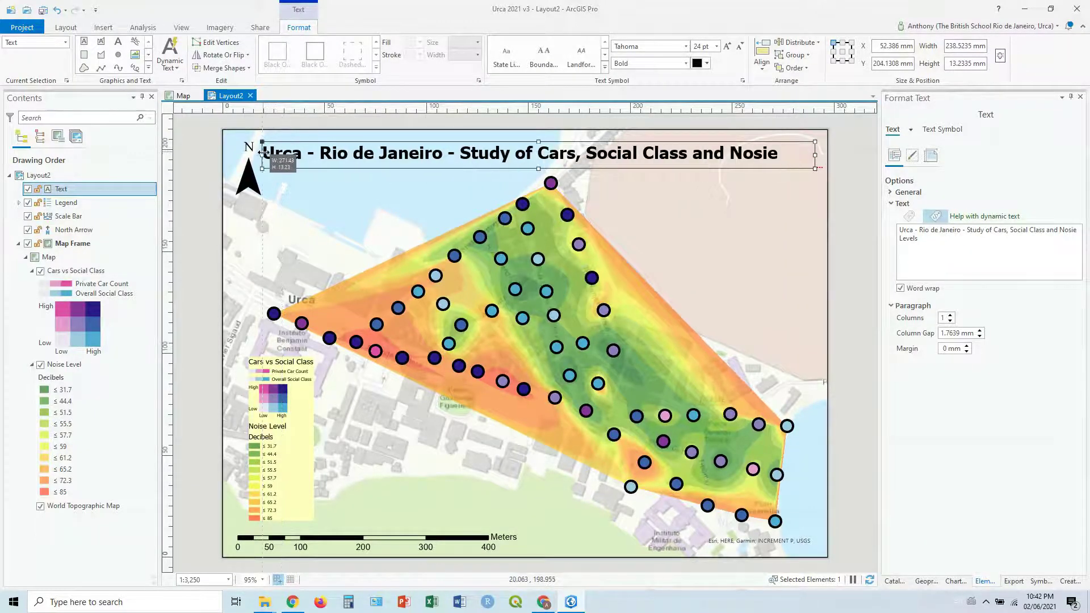
# Correct the misspelled "Nosie" to "Noise" in the title and save the project
pyautogui.doubleClick(773, 152)
pyautogui.click(785, 156)
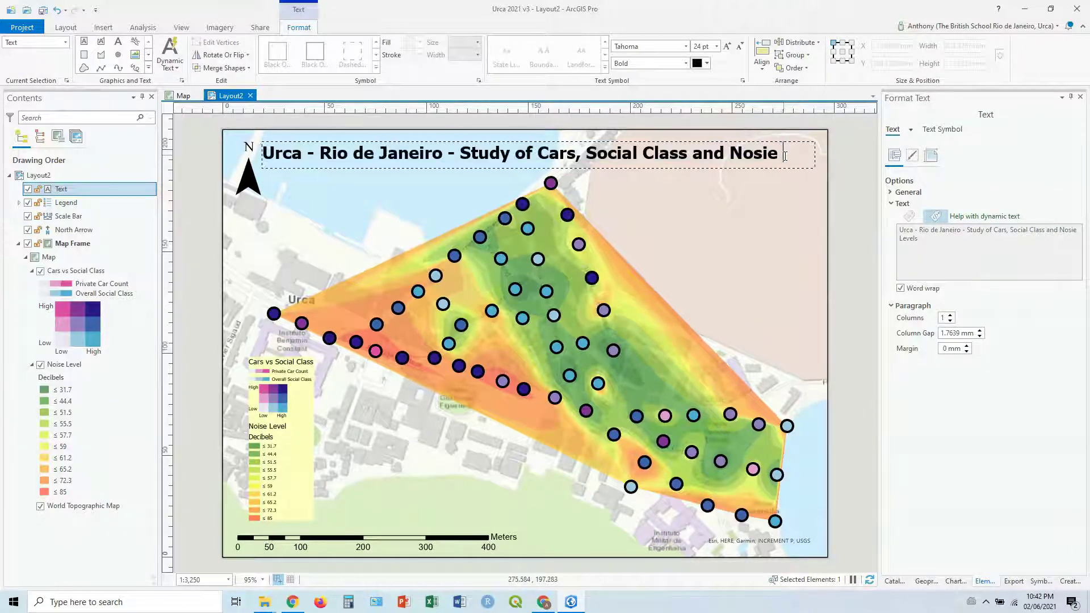
pyautogui.press('BackSpace')
pyautogui.press('BackSpace')
pyautogui.press('BackSpace')
pyautogui.write('ise')
pyautogui.press('Escape')
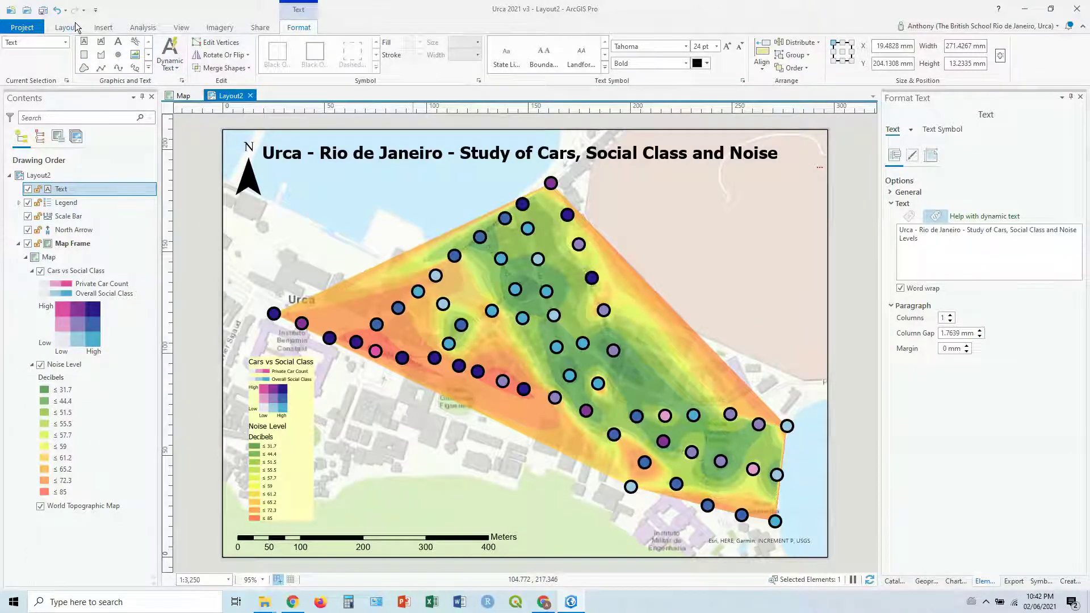
pyautogui.click(48, 14)
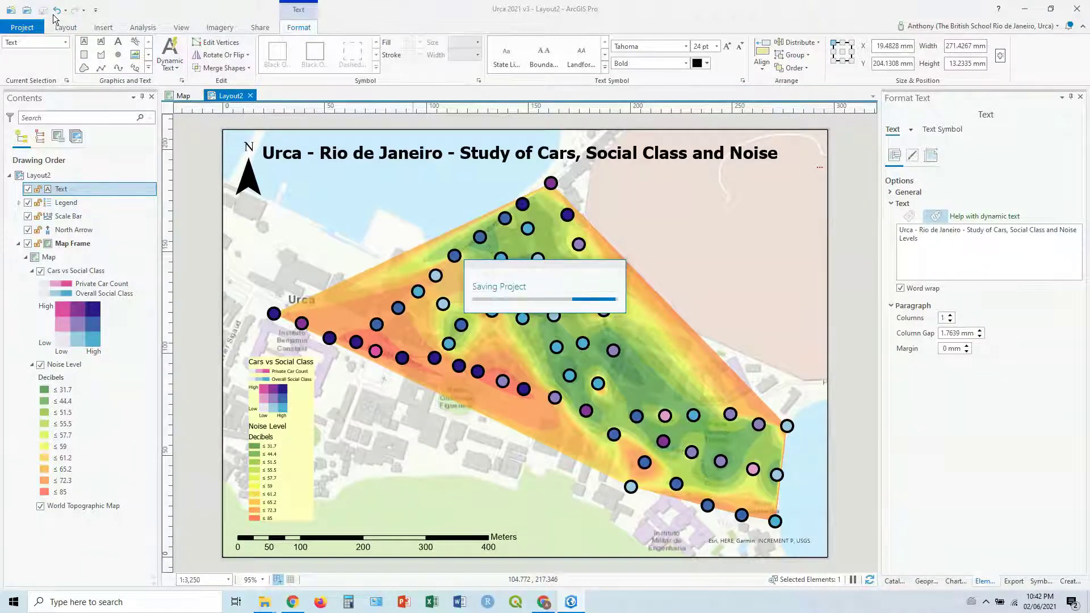
# Change the map's basemap to Light Gray Canvas and return to Layout2
pyautogui.click(67, 28)
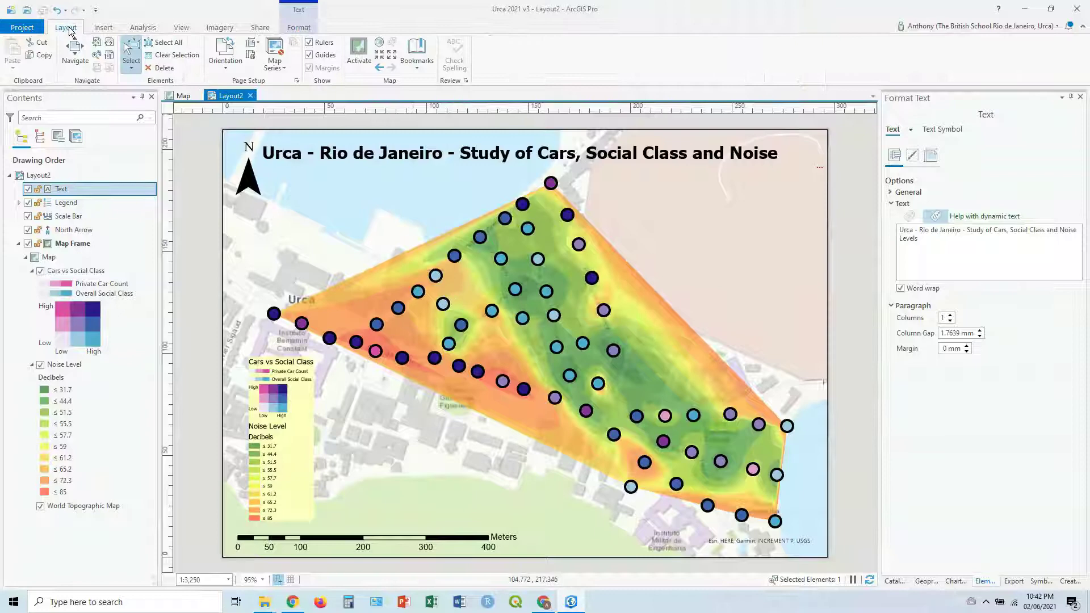
pyautogui.click(104, 29)
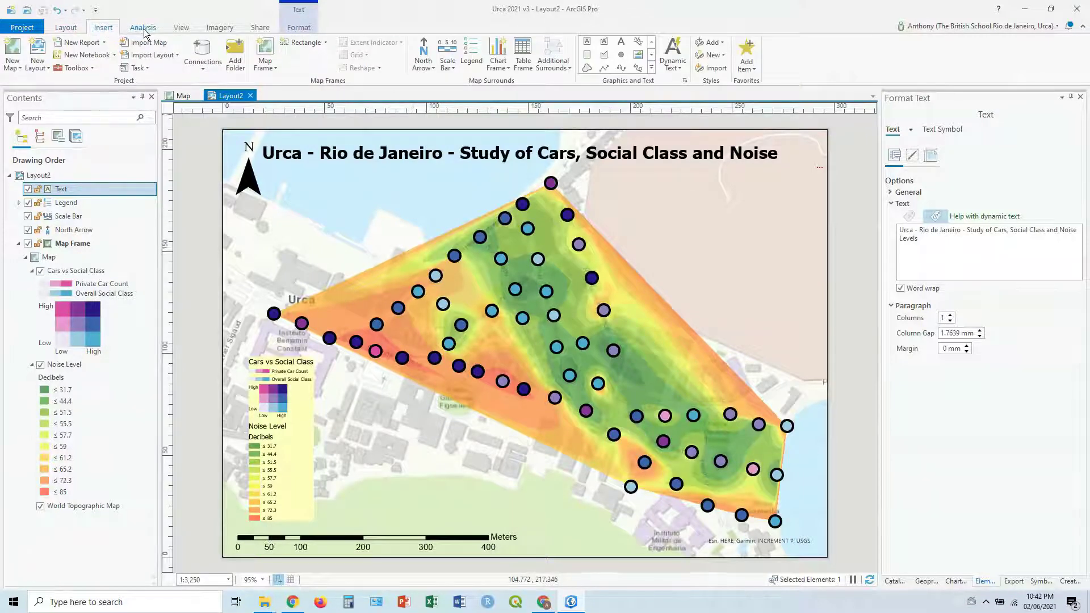
pyautogui.click(180, 96)
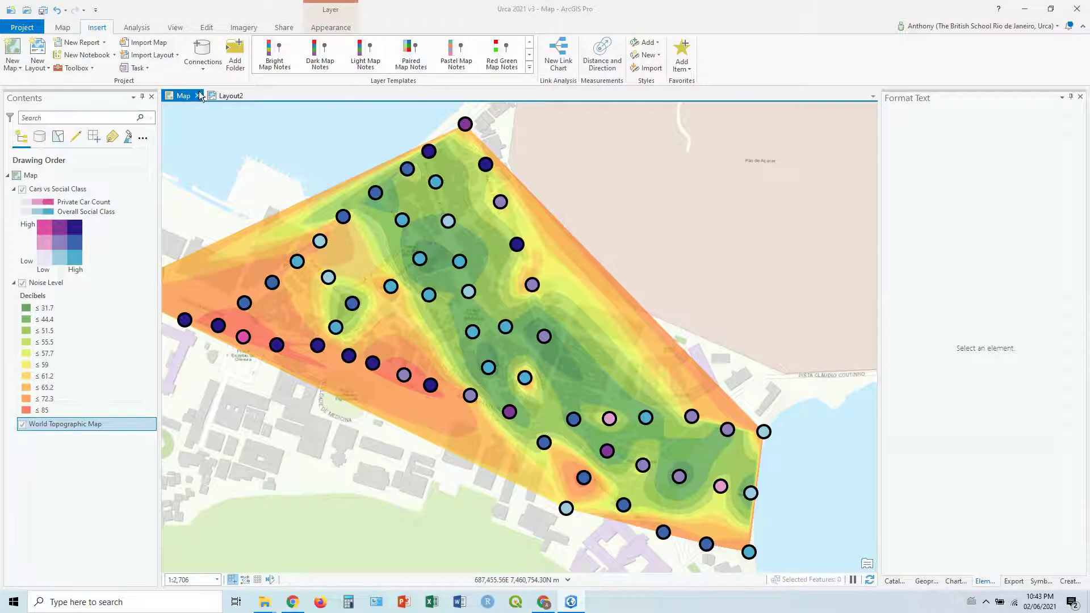
pyautogui.click(63, 28)
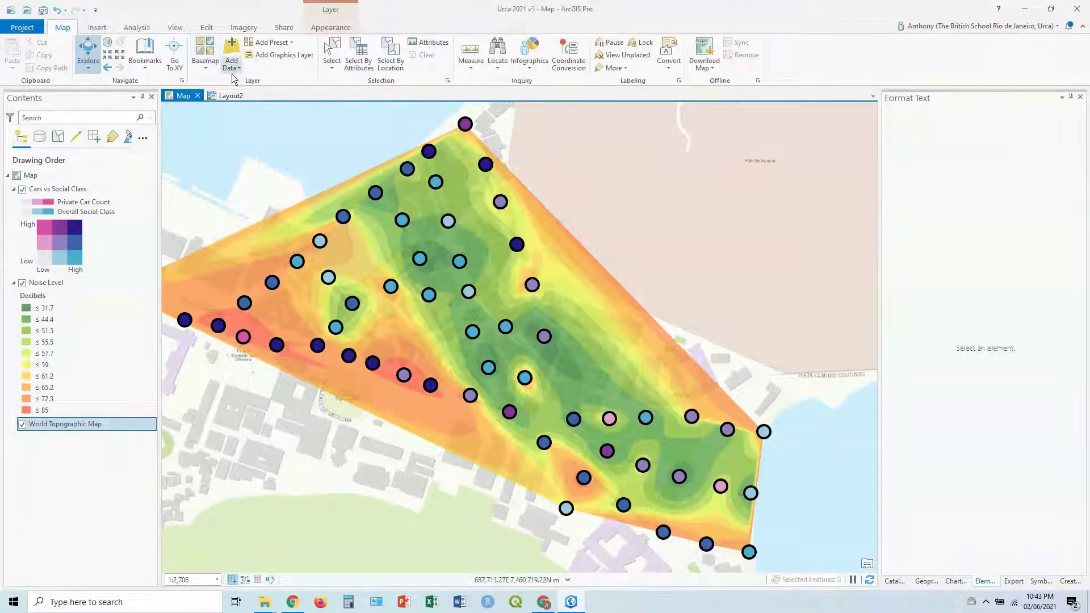
pyautogui.click(204, 70)
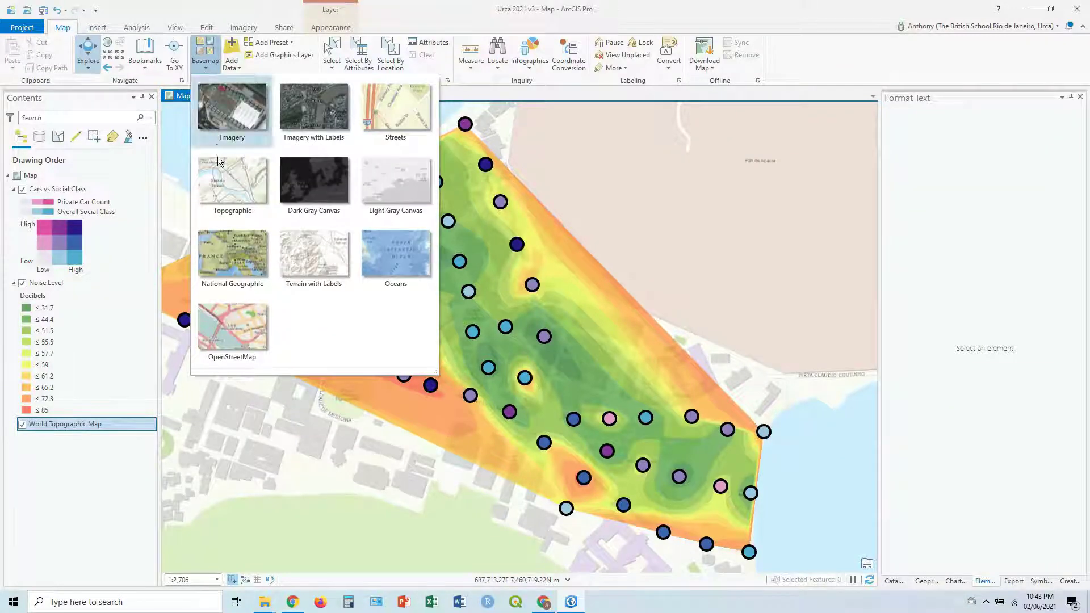
pyautogui.click(393, 183)
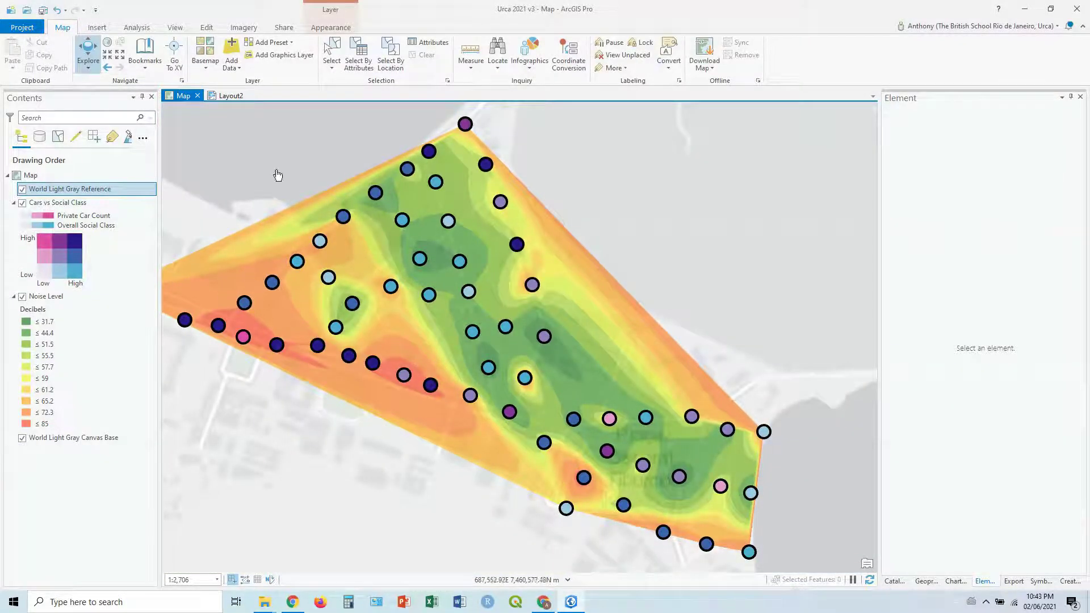
pyautogui.click(226, 97)
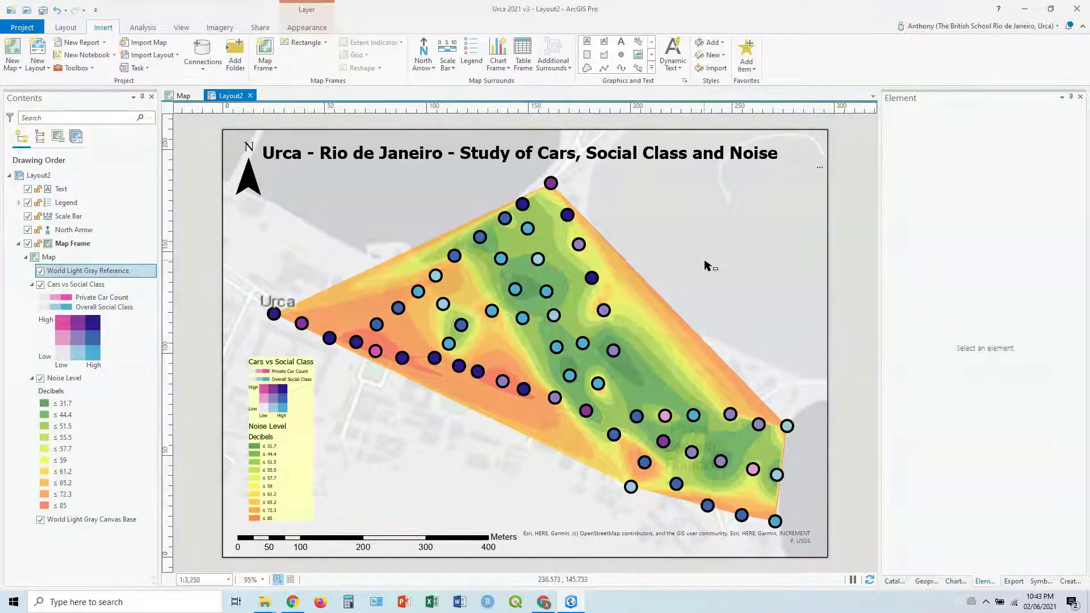
# Change the map's basemap to Topographic and return to Layout2
pyautogui.click(185, 95)
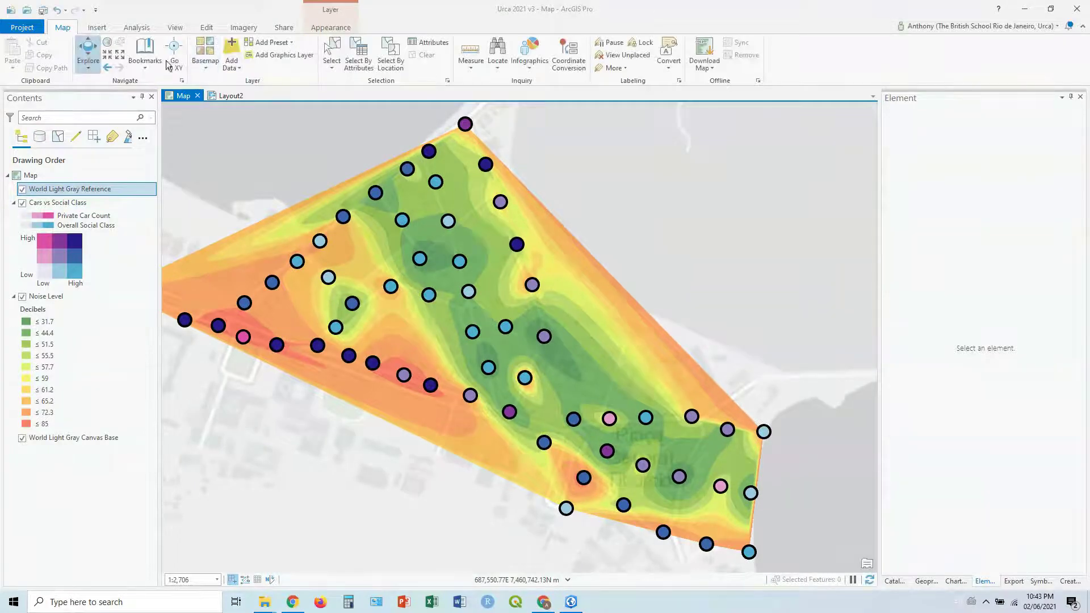
pyautogui.click(205, 68)
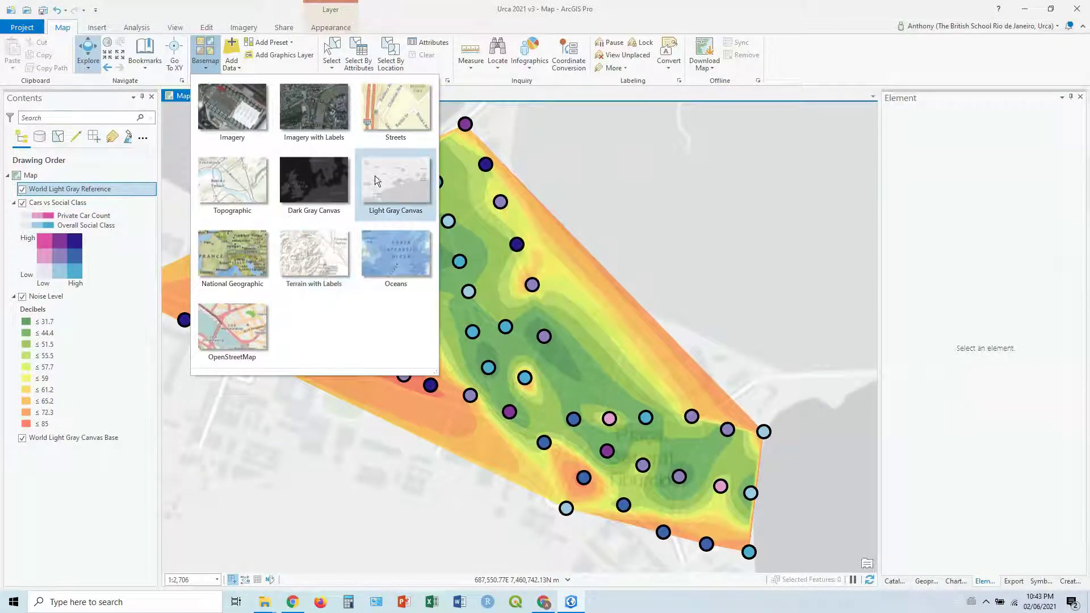
pyautogui.click(234, 191)
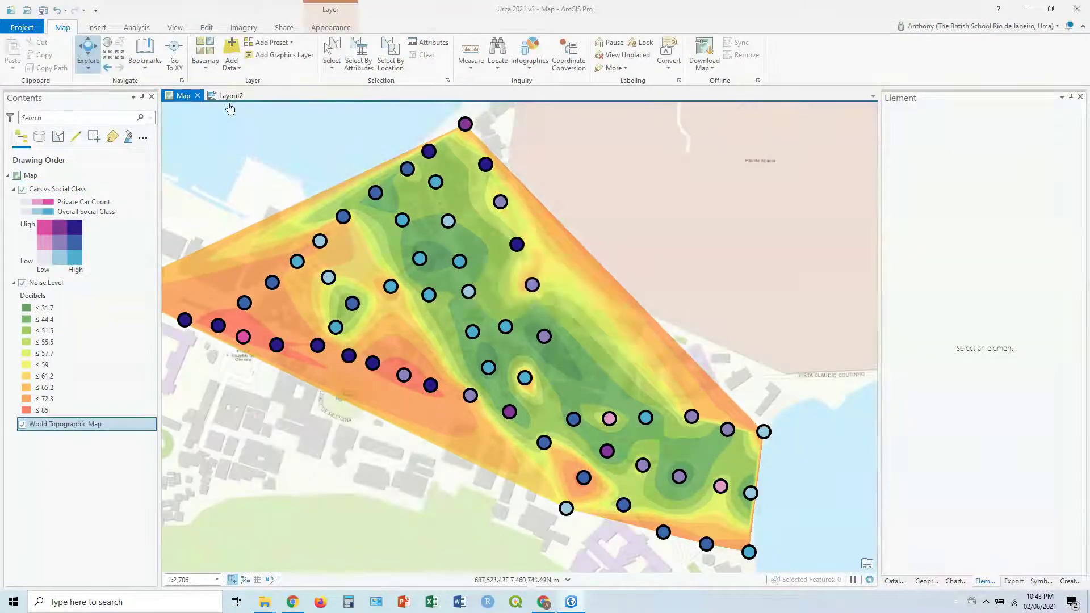
pyautogui.click(226, 96)
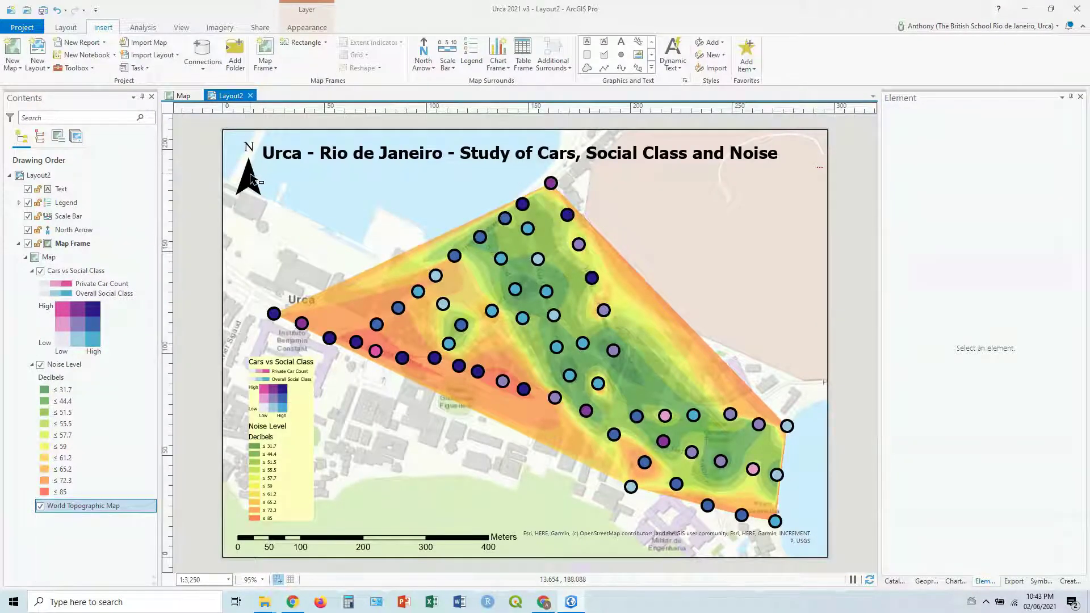
# Move the north arrow to the upper-right part of the map, below the end of the title, and deselect it
pyautogui.click(250, 181)
pyautogui.moveTo(249, 181); pyautogui.dragTo(803, 223)
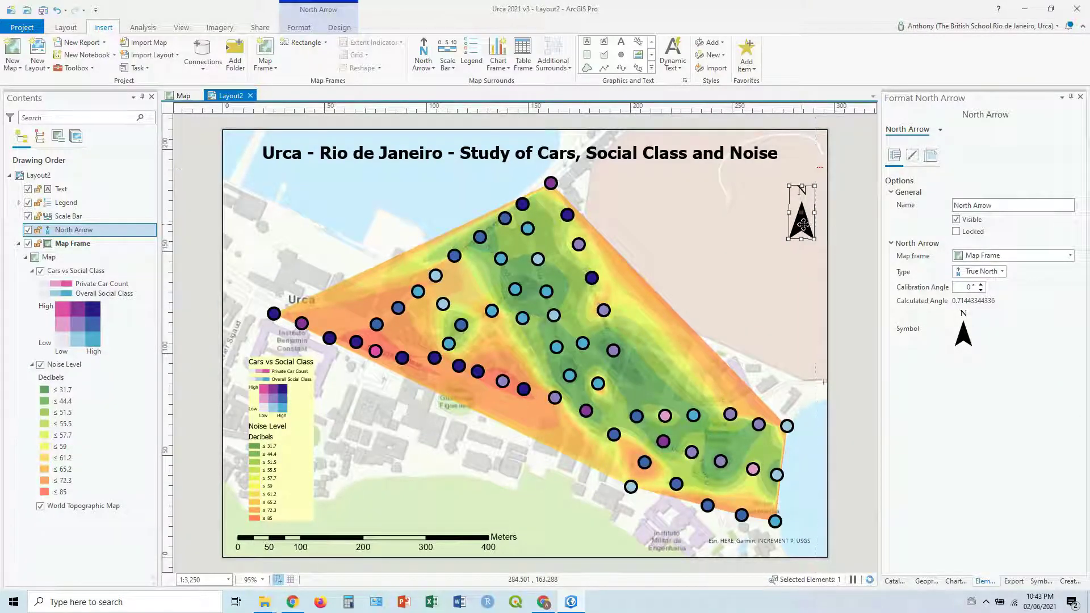
pyautogui.click(839, 186)
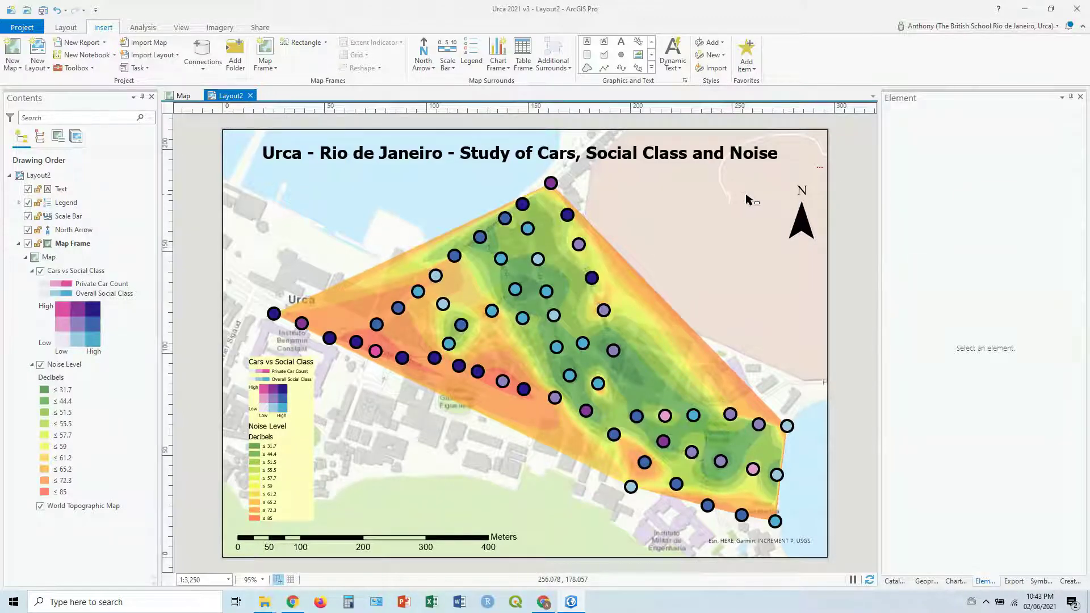
# Export the layout as a JPEG named Layout2.jpg at 300 DPI with 24-bit True Color, and open the exported file
pyautogui.click(260, 28)
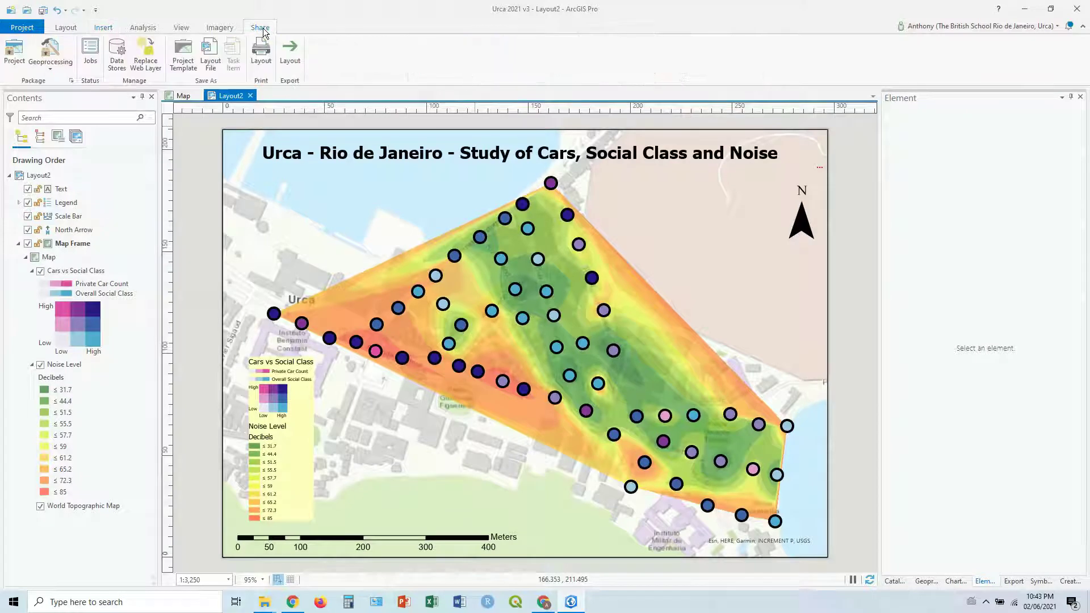
pyautogui.click(296, 54)
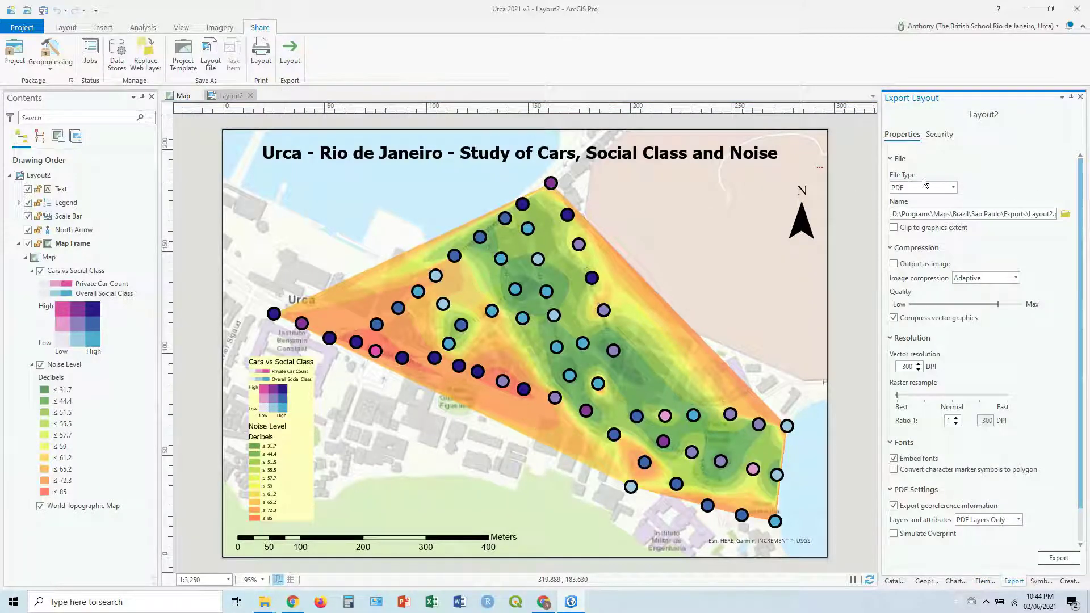
pyautogui.click(953, 188)
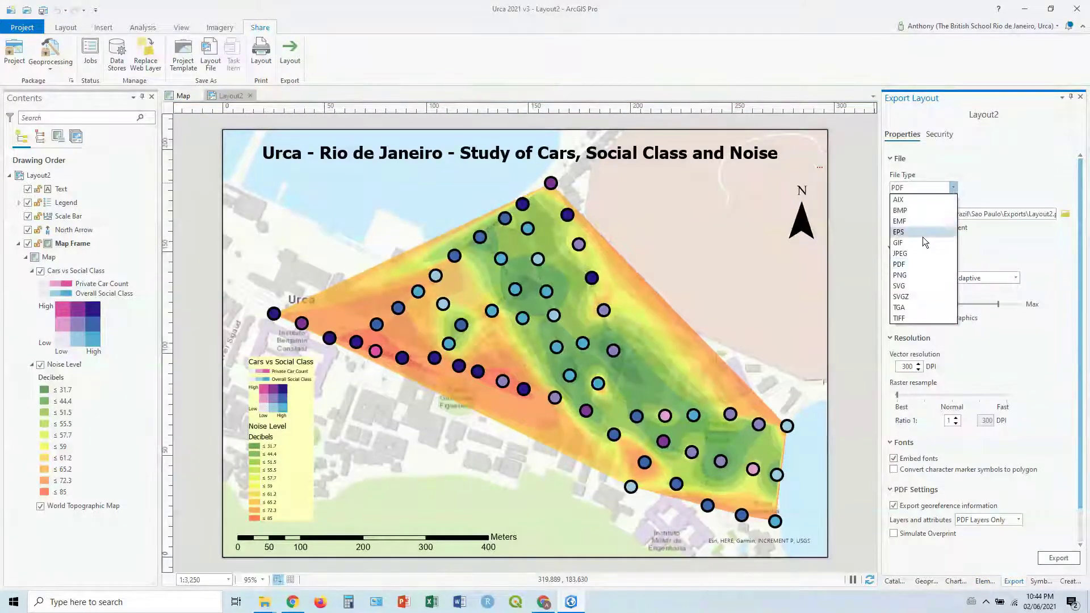
pyautogui.click(914, 254)
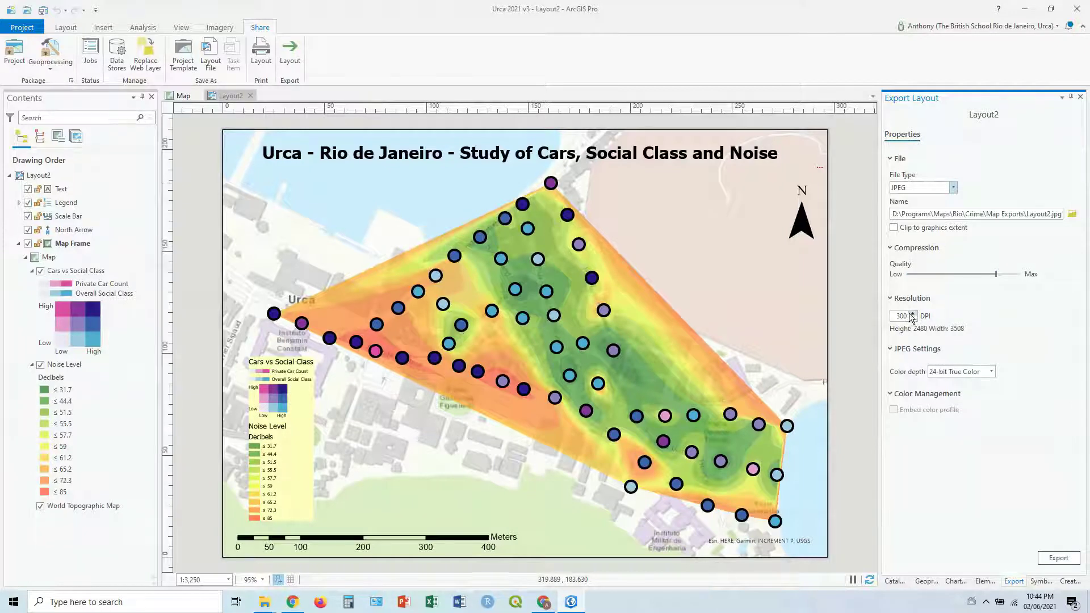
pyautogui.click(1058, 559)
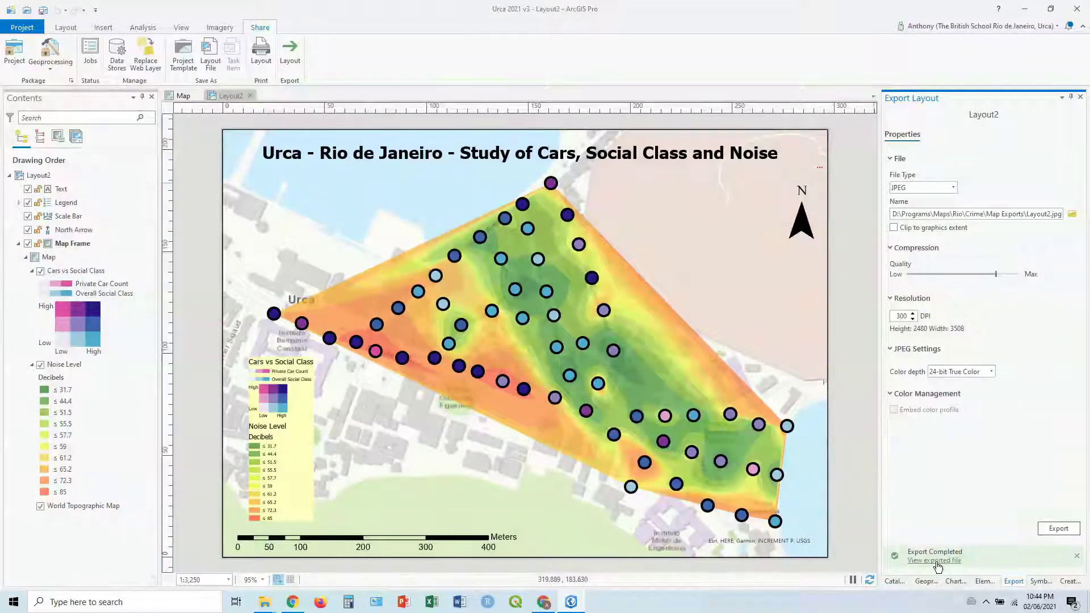
pyautogui.click(934, 561)
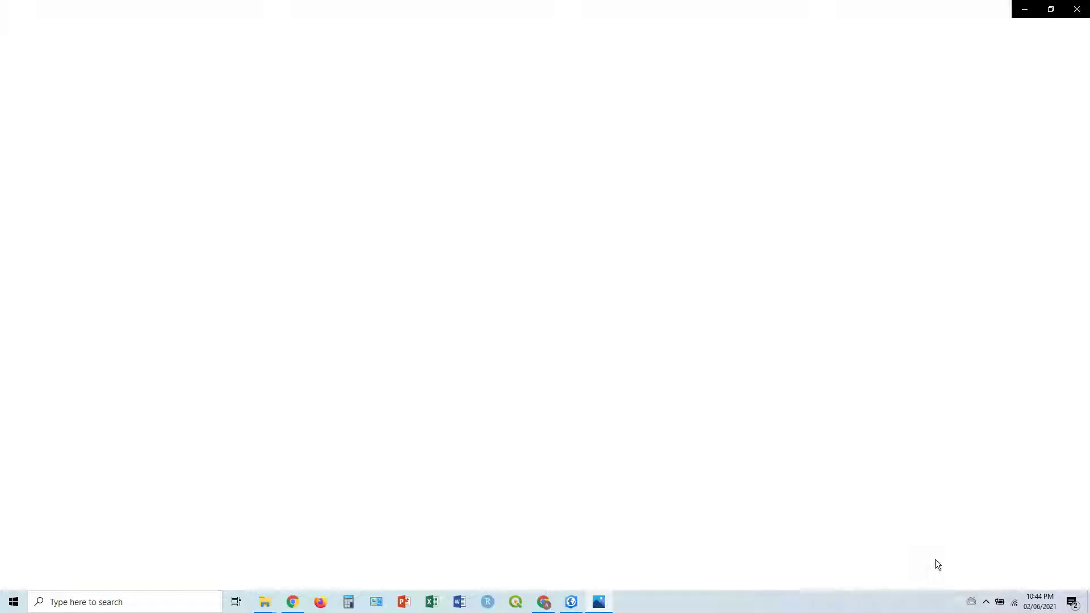